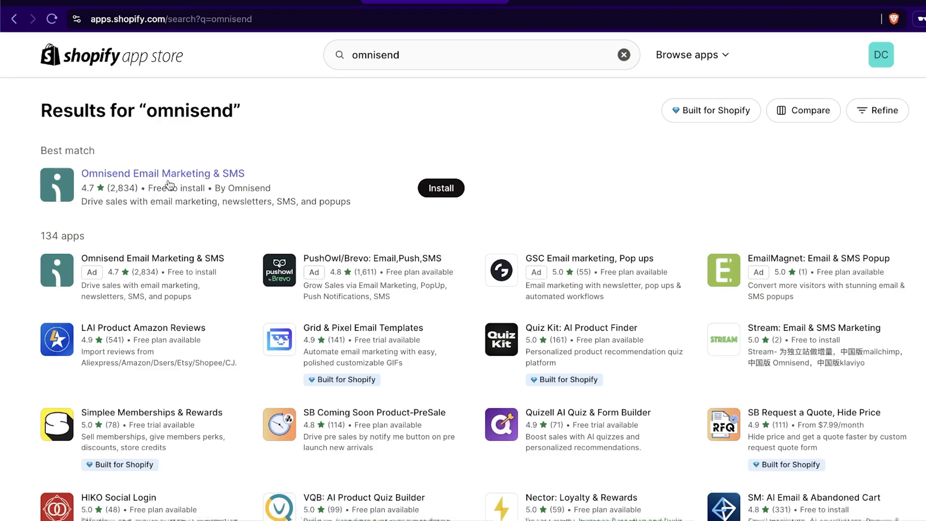
- Open the Omnisend Email Marketing & SMS listing and view its product reviews and list building preview images
click(158, 175)
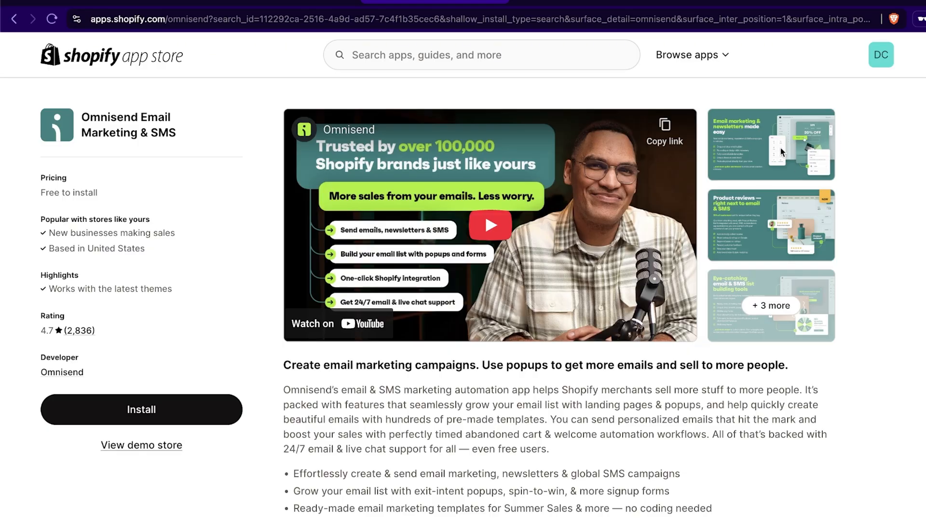
click(798, 209)
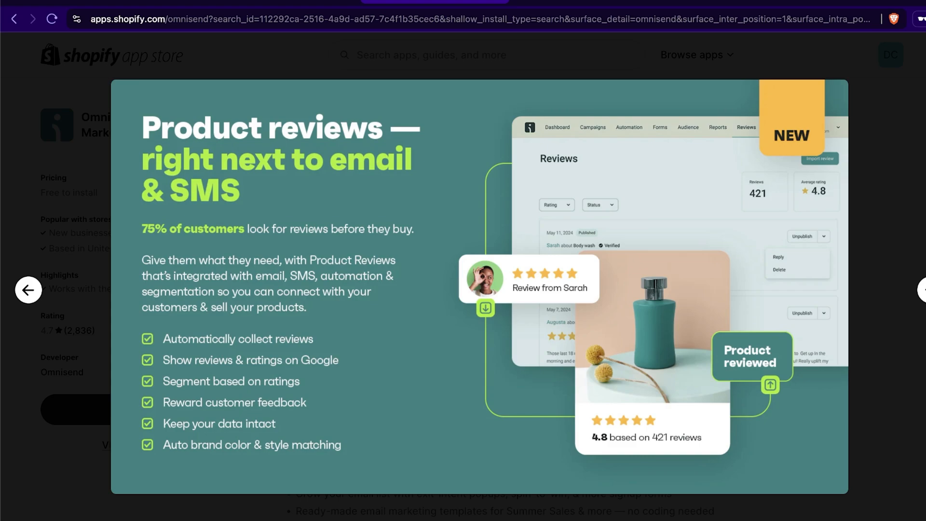
key(Right)
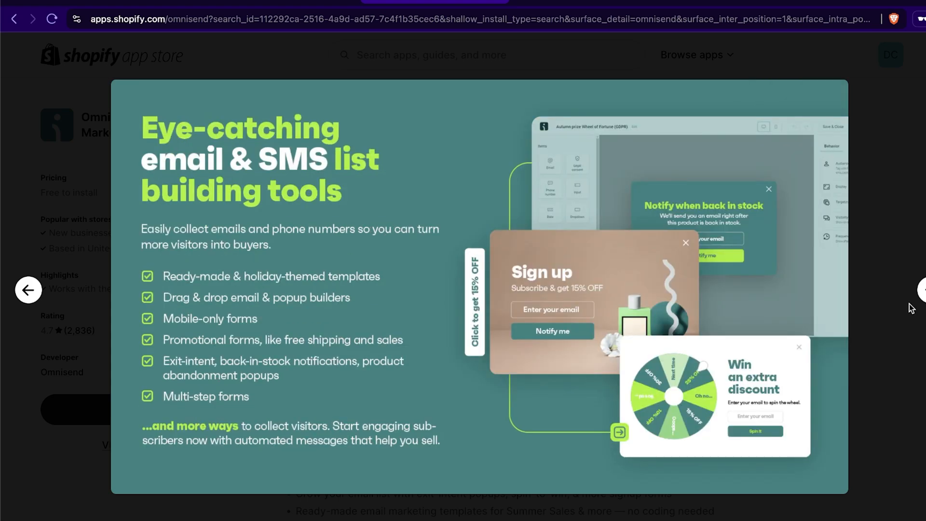
click(918, 62)
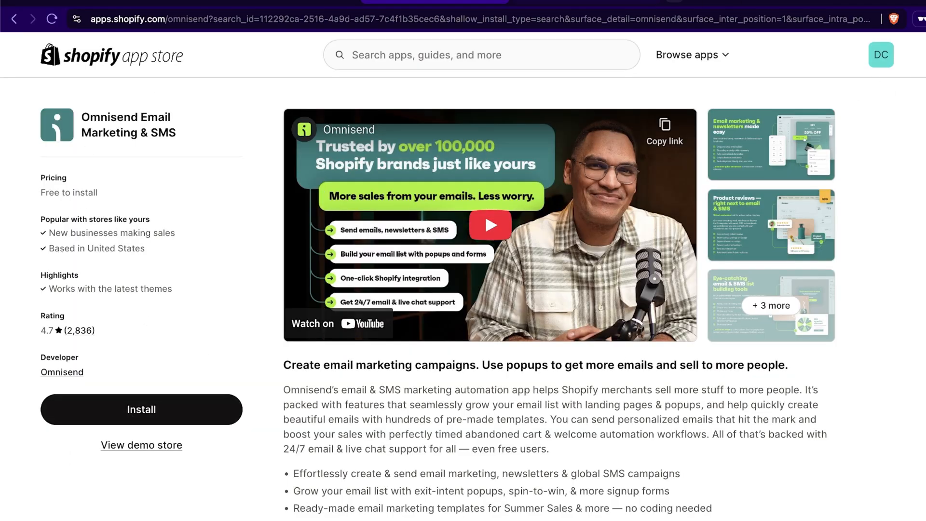
- Load santrelmedia.com/omnisend in a new private browsing page
key(ctrl+shift+n)
text(s)
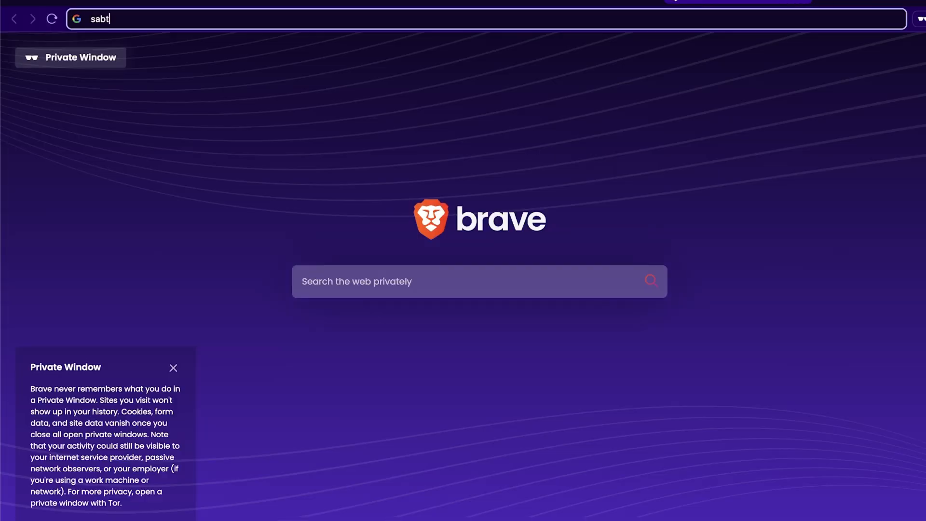
text(antrelmedia.com/omnisend)
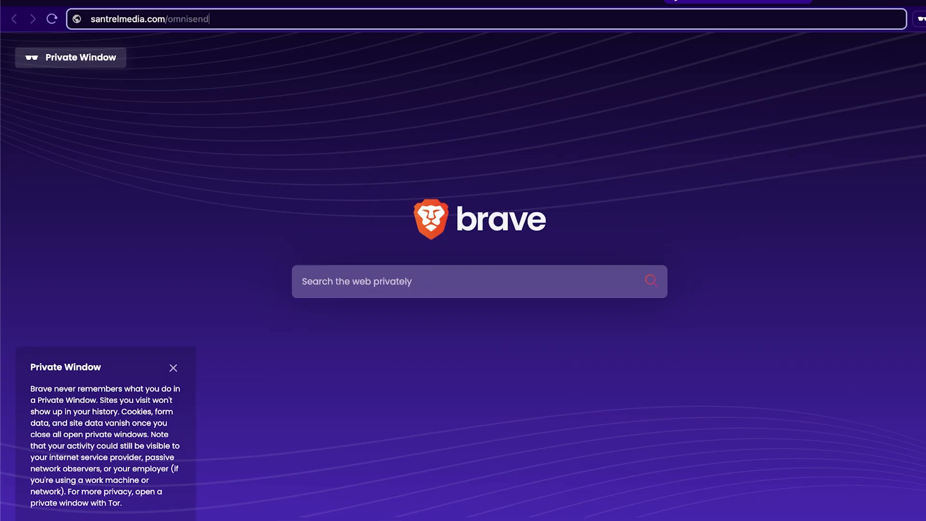
key(Return)
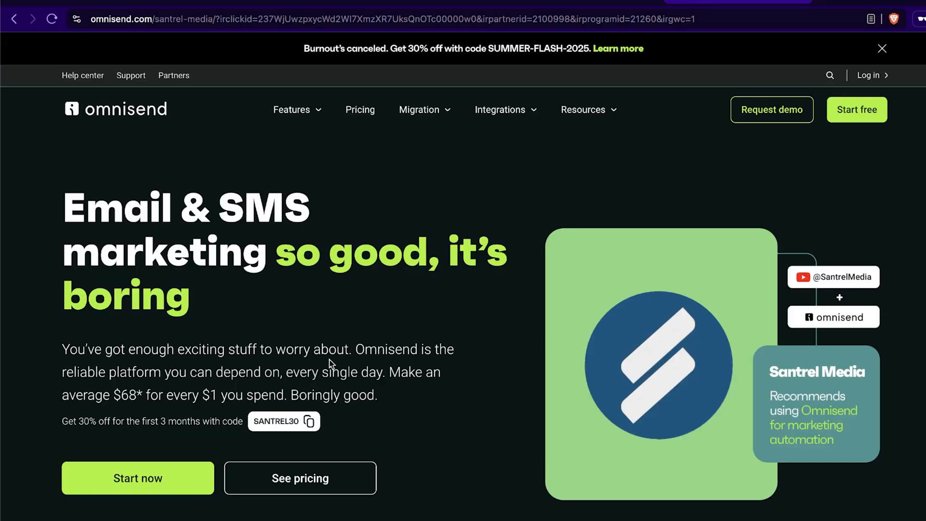
- Copy the SANTREL30 discount code from the Omnisend offer page
click(309, 422)
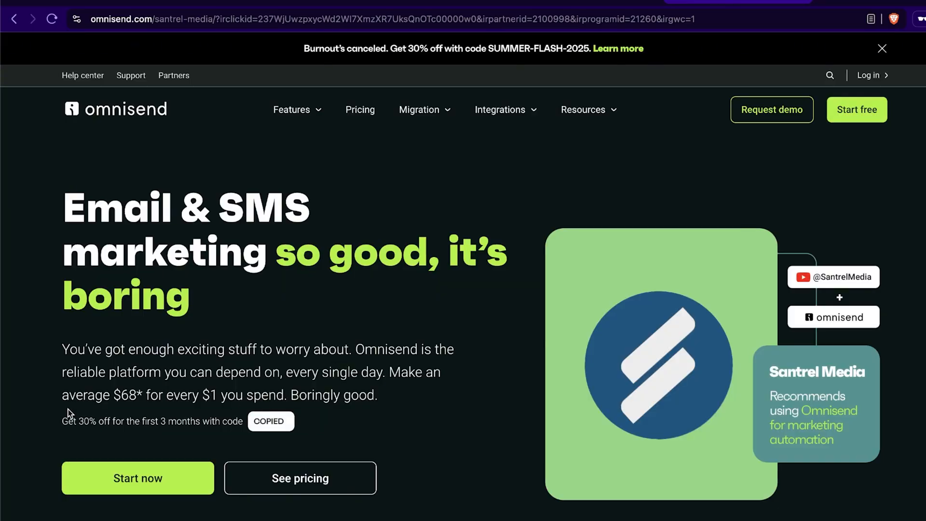
drag(42, 417, 195, 419)
click(207, 420)
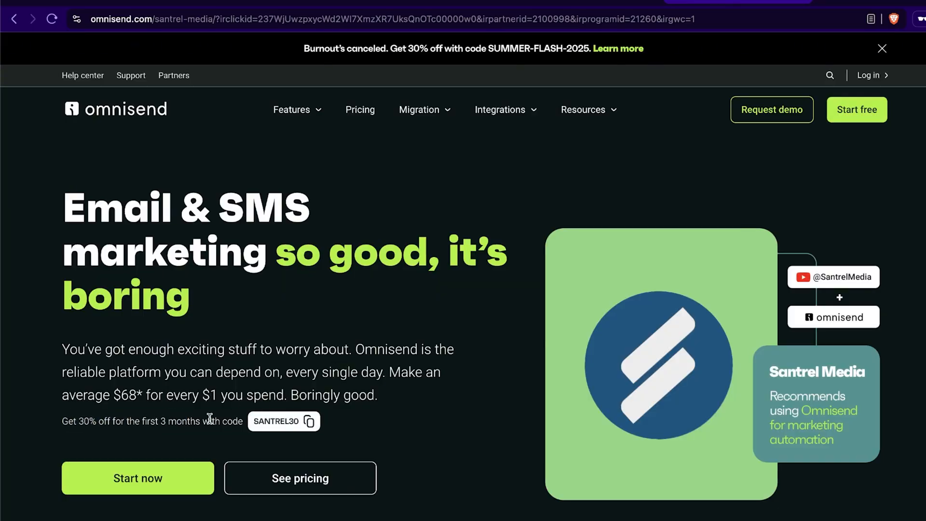
- Sign up for Omnisend through Shopify and install the Omnisend Email Marketing & SMS app on the store
click(147, 484)
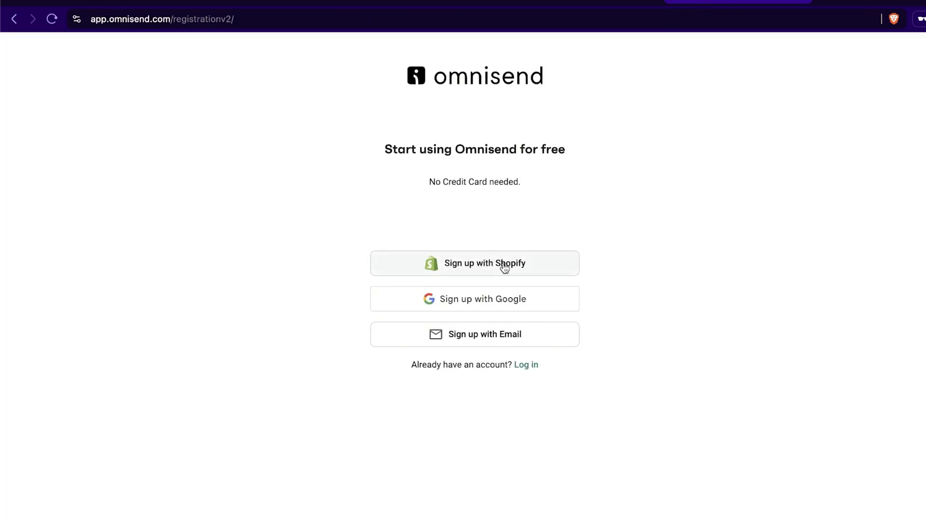
click(504, 269)
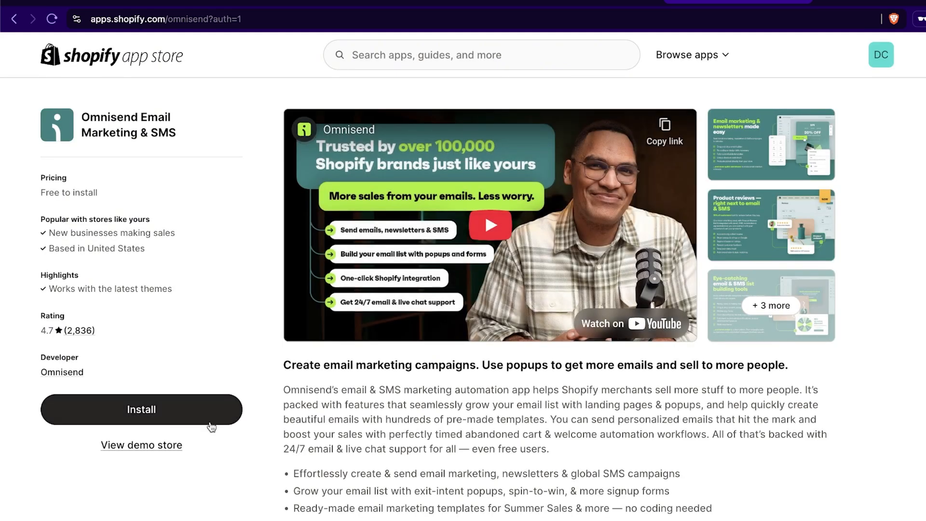
click(182, 411)
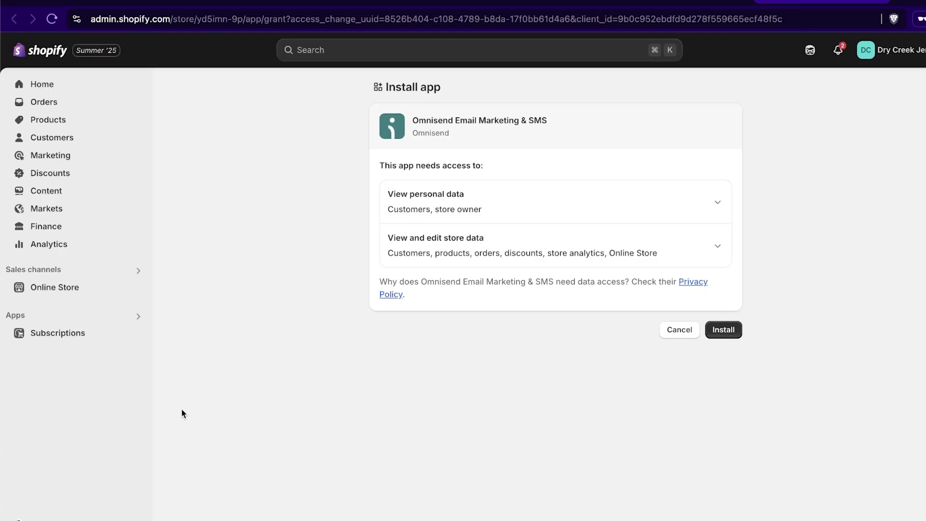
click(734, 335)
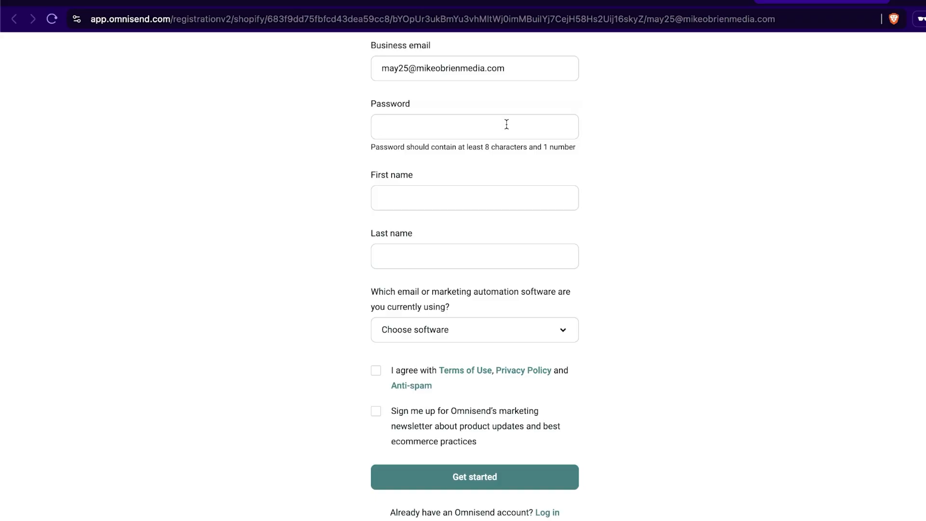
- Register with the account password, first and last name, Other as current software and the terms accepted
click(507, 124)
key(super+v)
click(481, 187)
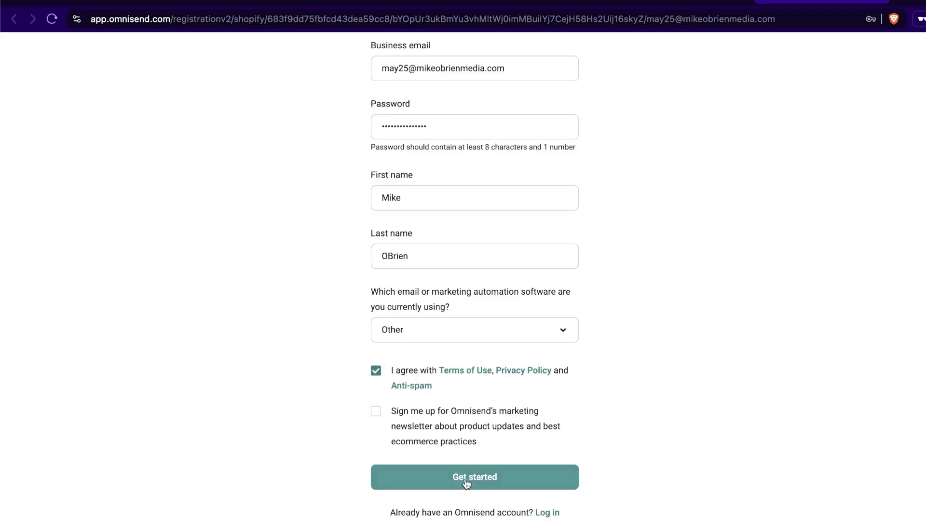
click(467, 482)
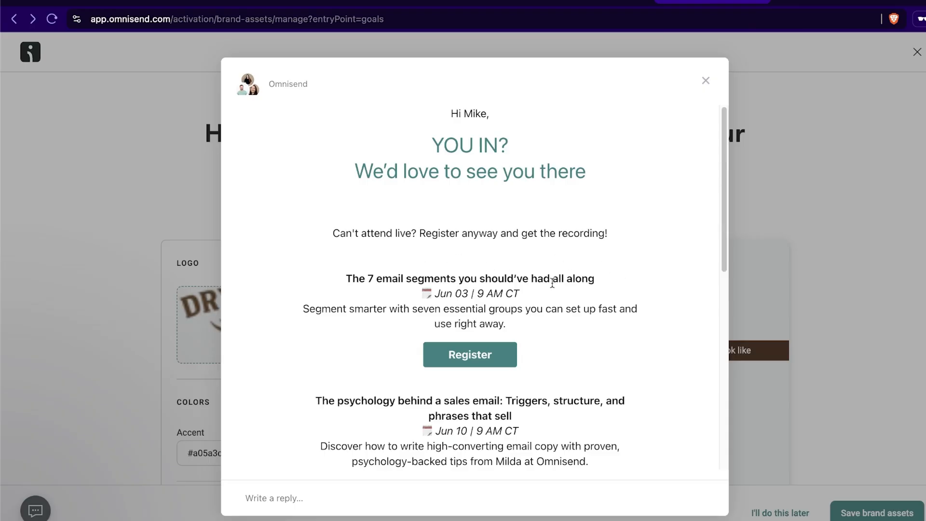
- Skim and close the webinar invitation, and look over the brand assets taken from the store
scroll(463, 289, down, 8)
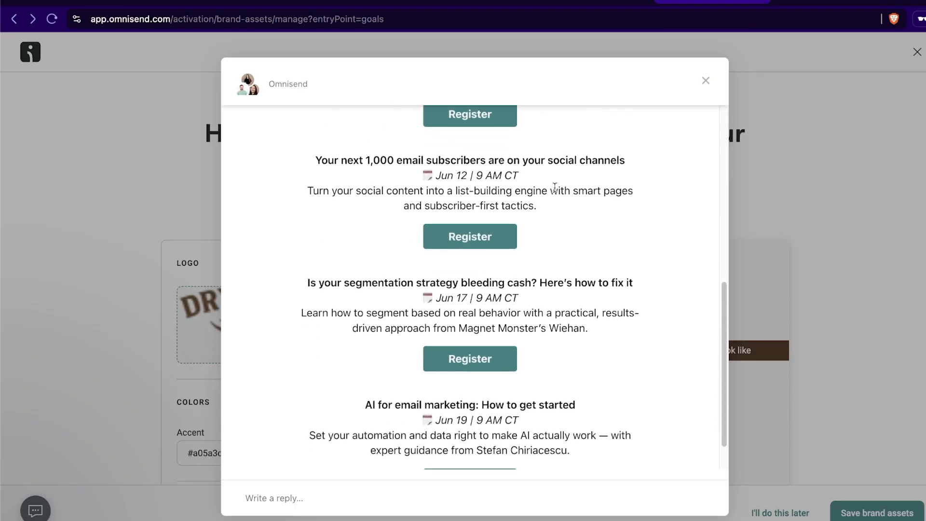
click(707, 83)
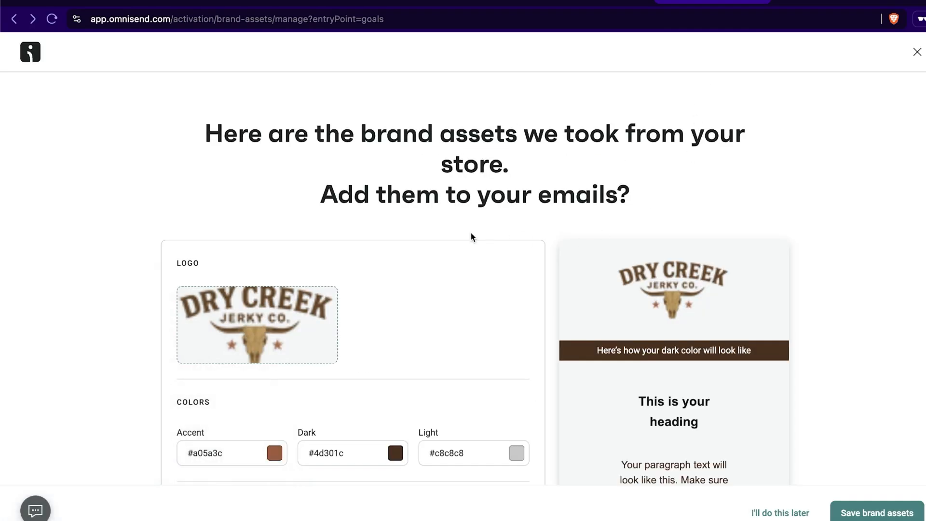
scroll(472, 237, down, 1)
scroll(472, 238, up, 1)
scroll(649, 241, down, 2)
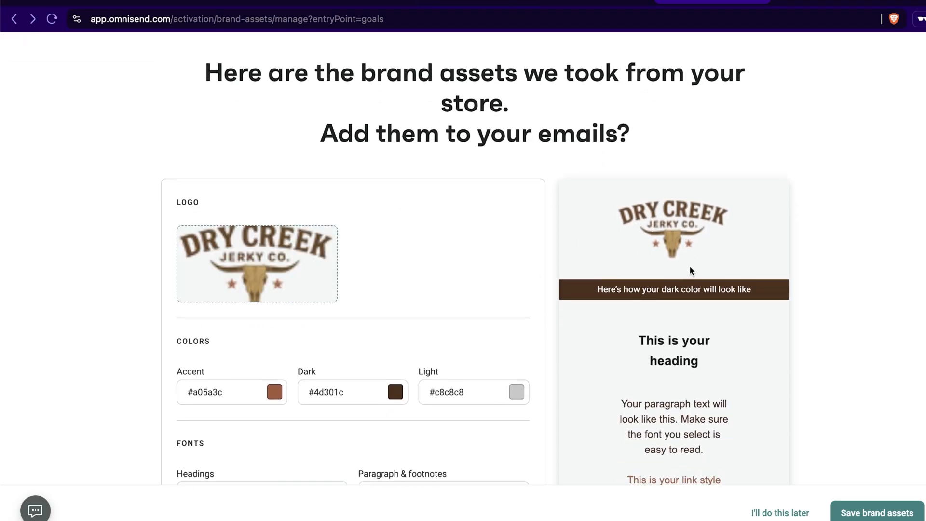
- Replace the brand logo with Untitled design (6).png, uploaded from the computer to the image library
mouse_move(315, 279)
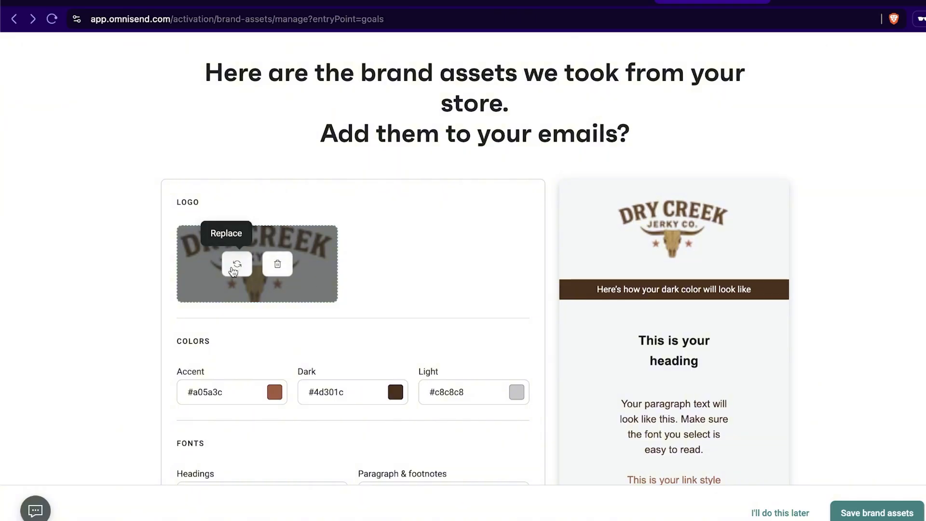
click(236, 266)
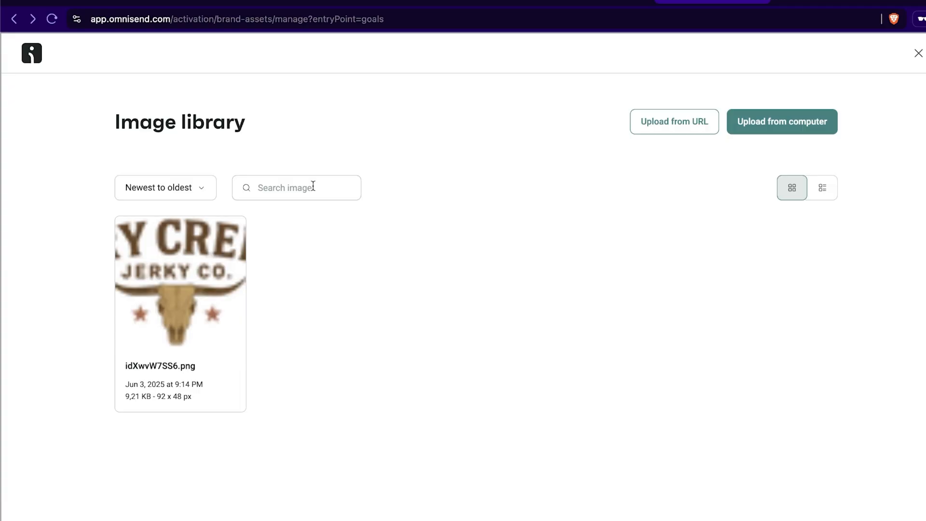
click(699, 117)
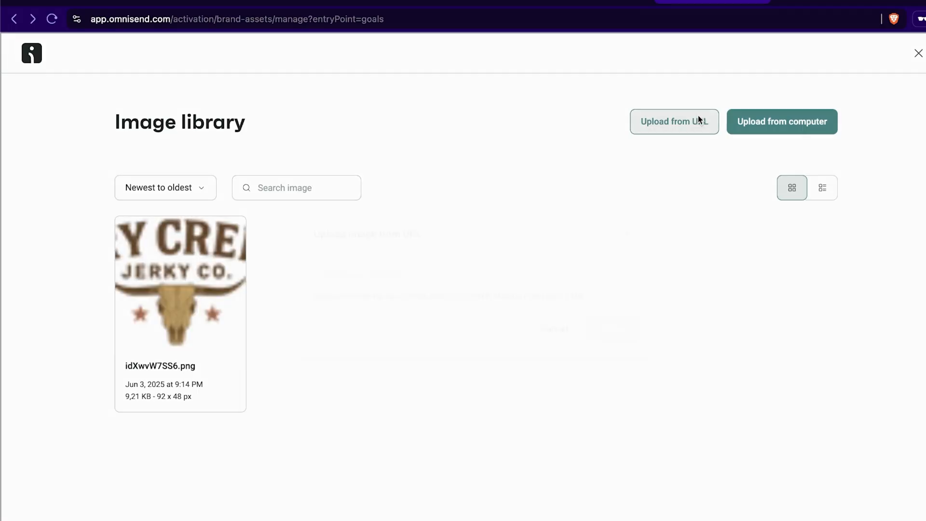
click(626, 237)
click(785, 126)
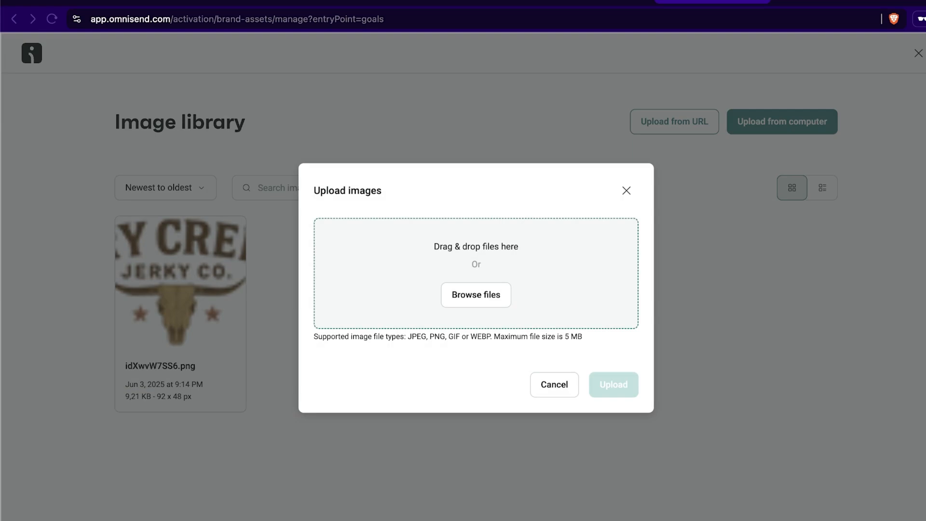
drag(82, 289, 424, 227)
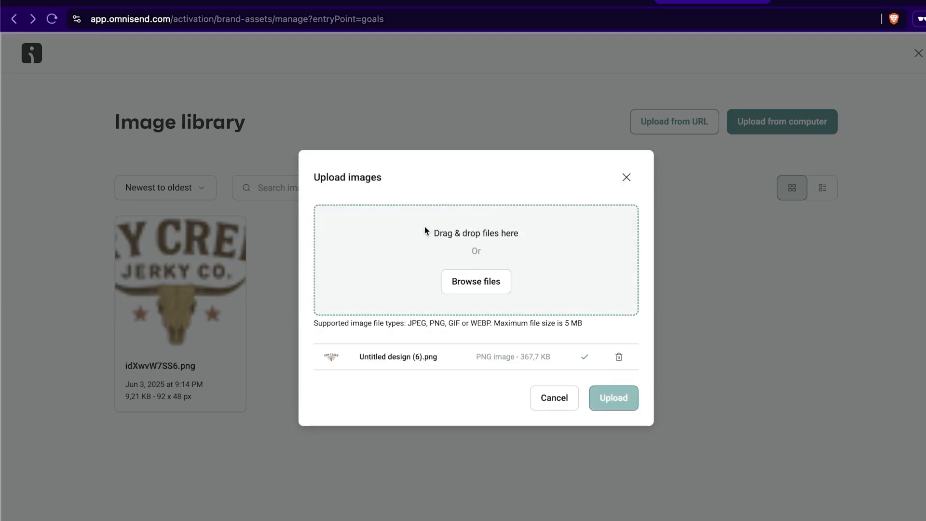
click(612, 406)
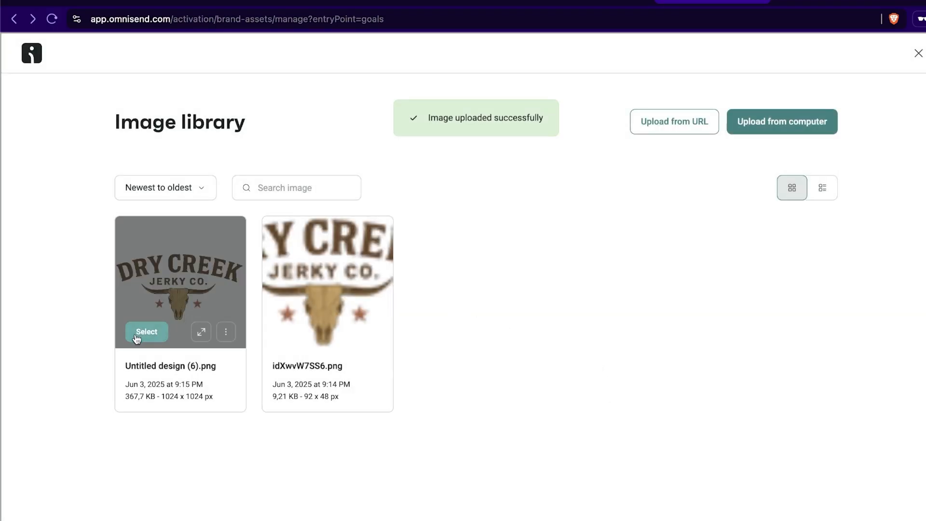
click(138, 335)
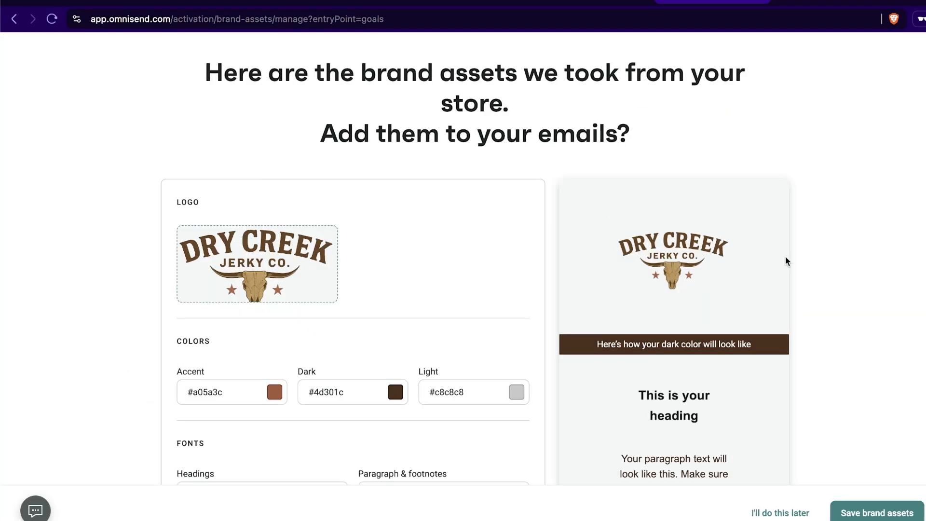
- Review the accent, dark and light brand color codes against the email preview
scroll(763, 266, down, 5)
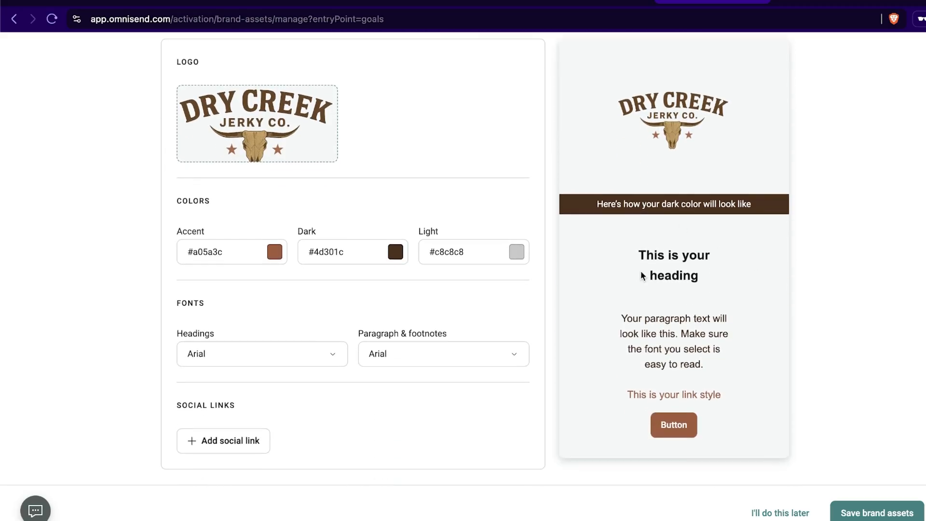
click(430, 253)
drag(351, 258, 311, 255)
click(354, 251)
click(471, 255)
click(248, 254)
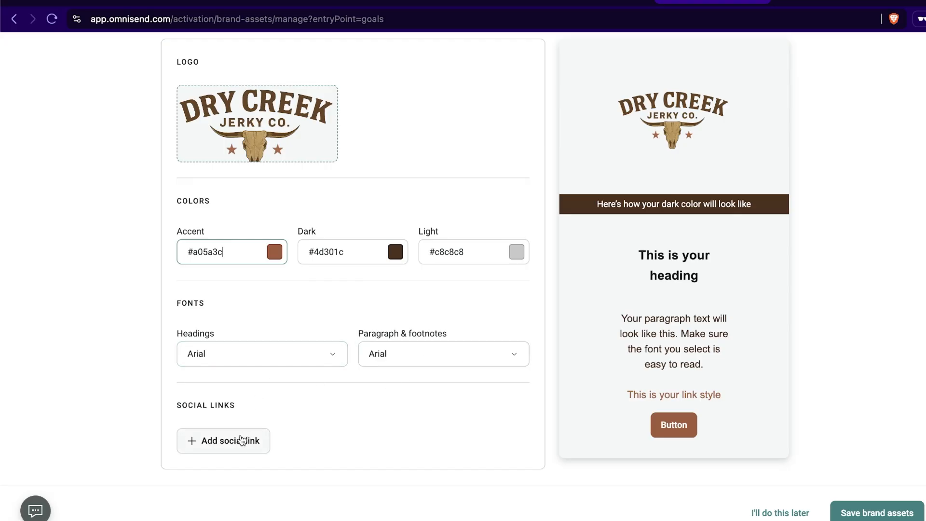
- Add a social link to the brand assets and set its platform to Instagram
click(244, 441)
scroll(271, 419, down, 2)
click(260, 402)
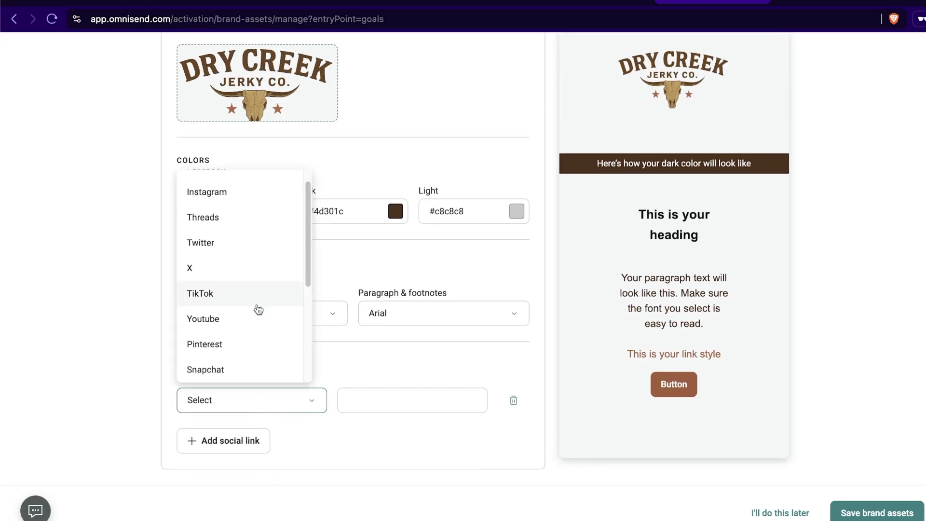
scroll(249, 268, up, 1)
click(251, 212)
click(388, 407)
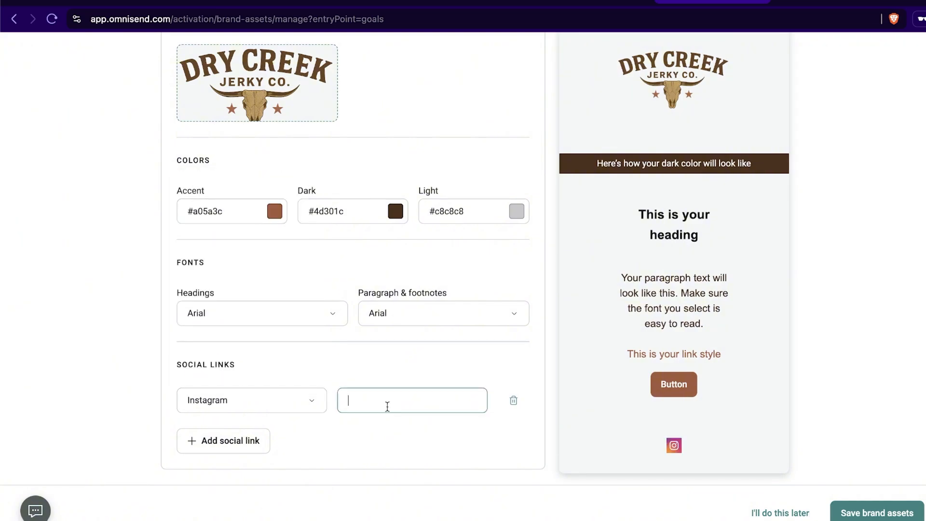
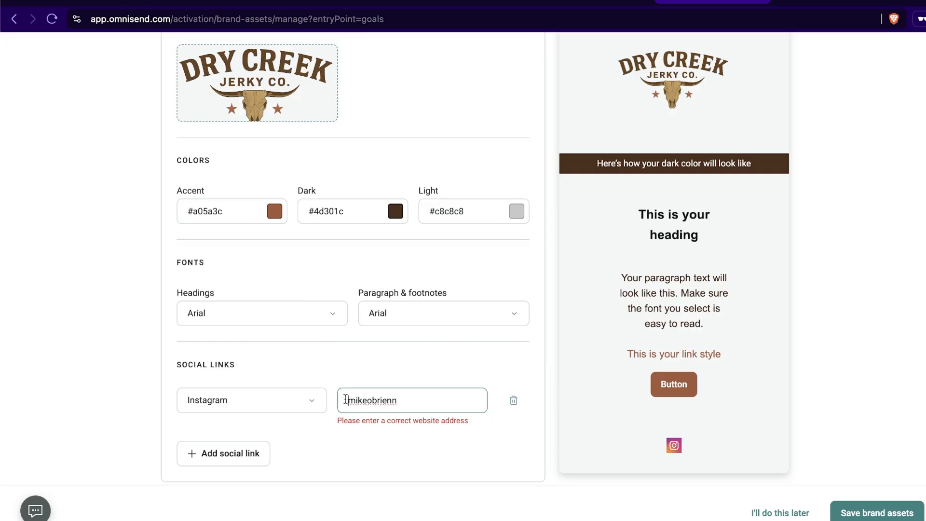
text(https:)
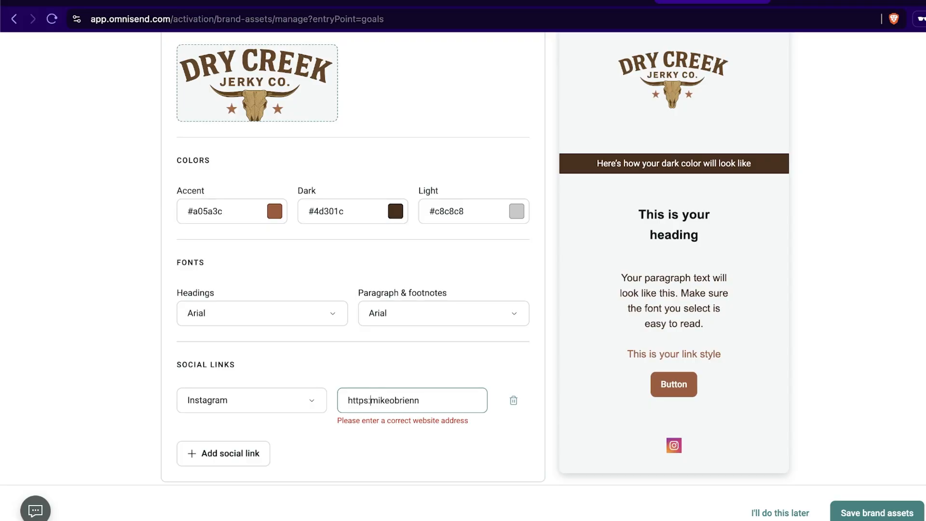
text(//instagram)
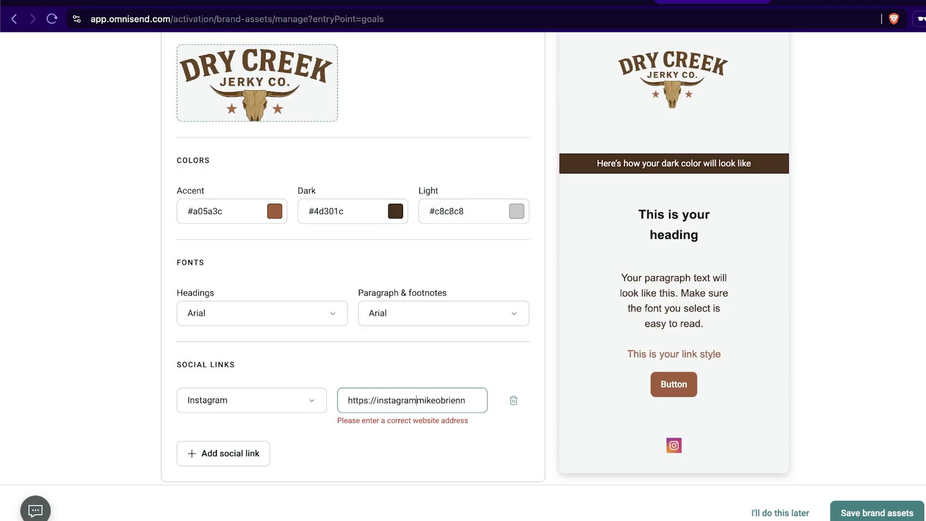
text(.com/)
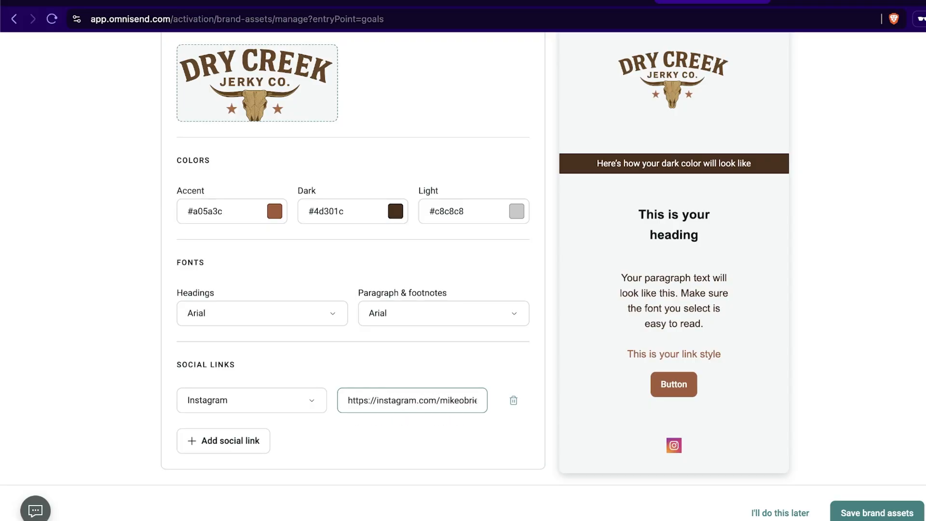
click(406, 442)
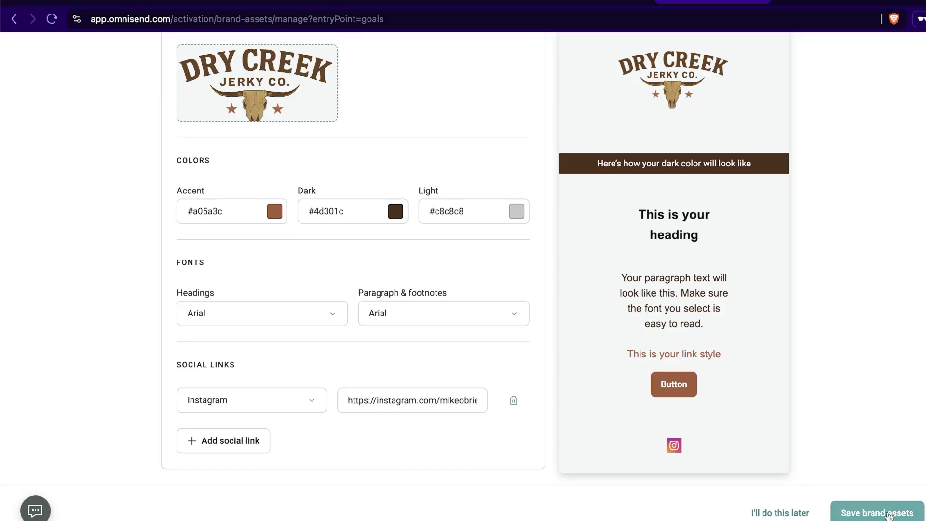
click(889, 515)
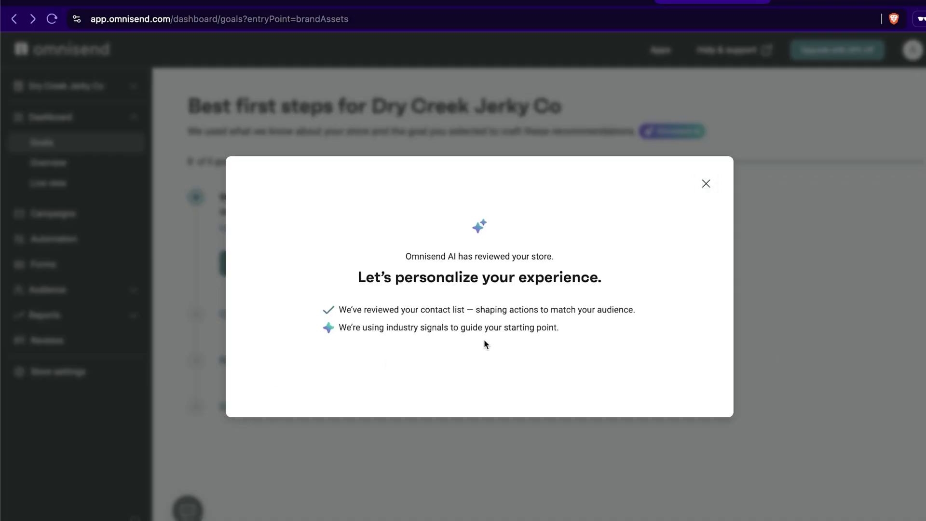
- Examine the Santrel Media offer page on the Omnisend website, including the return-on-spend claim, the discount code and the feature highlights
click(808, 2)
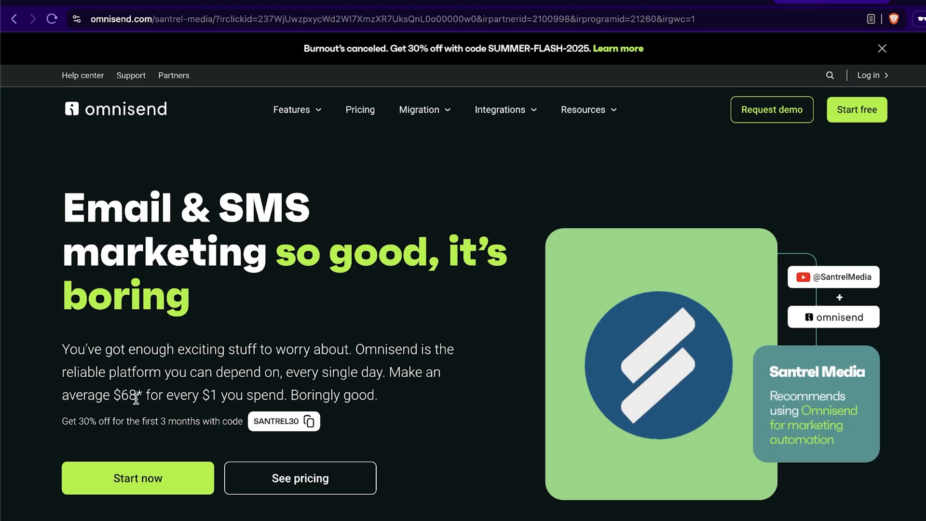
drag(392, 372, 222, 396)
click(382, 379)
drag(391, 373, 221, 395)
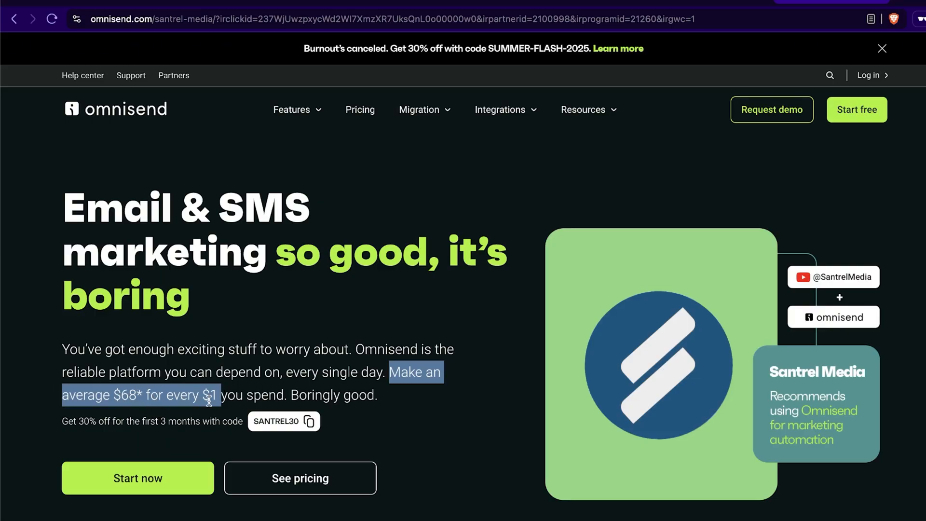
click(318, 392)
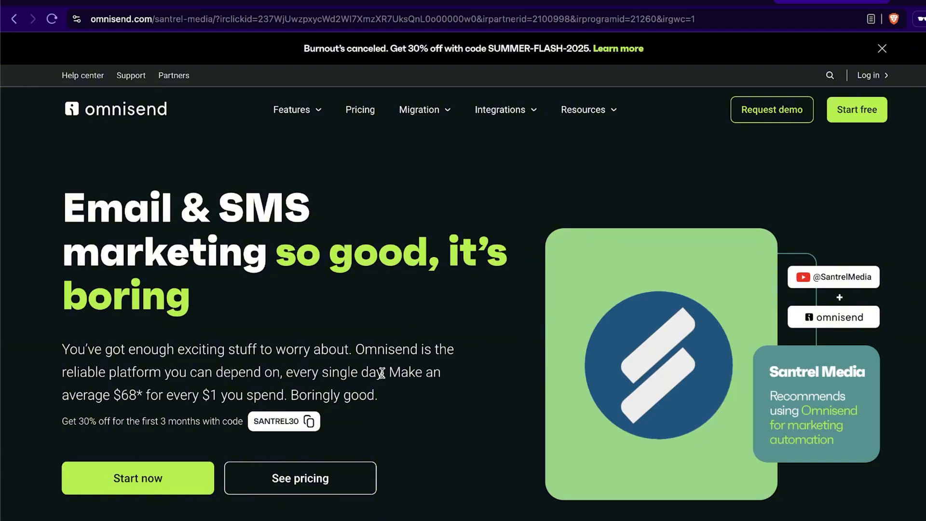
scroll(385, 369, down, 2)
scroll(388, 370, up, 2)
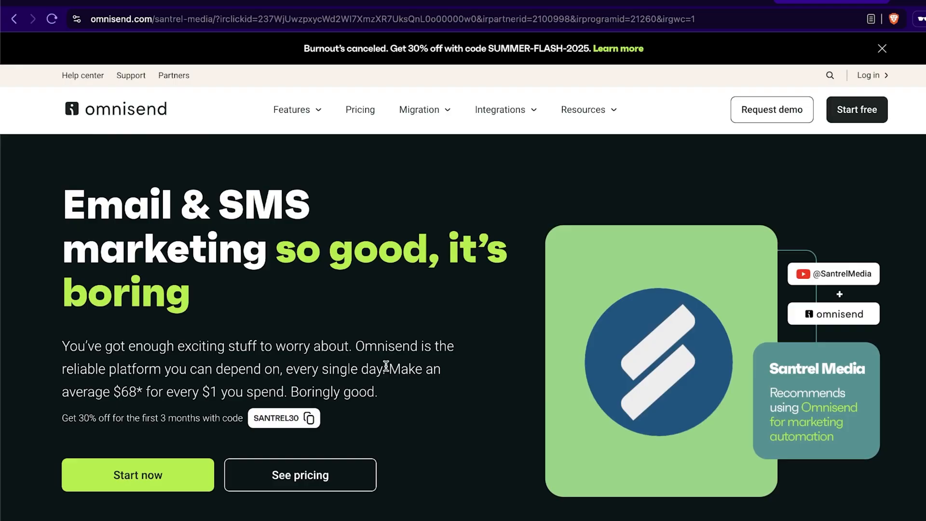
scroll(386, 367, down, 10)
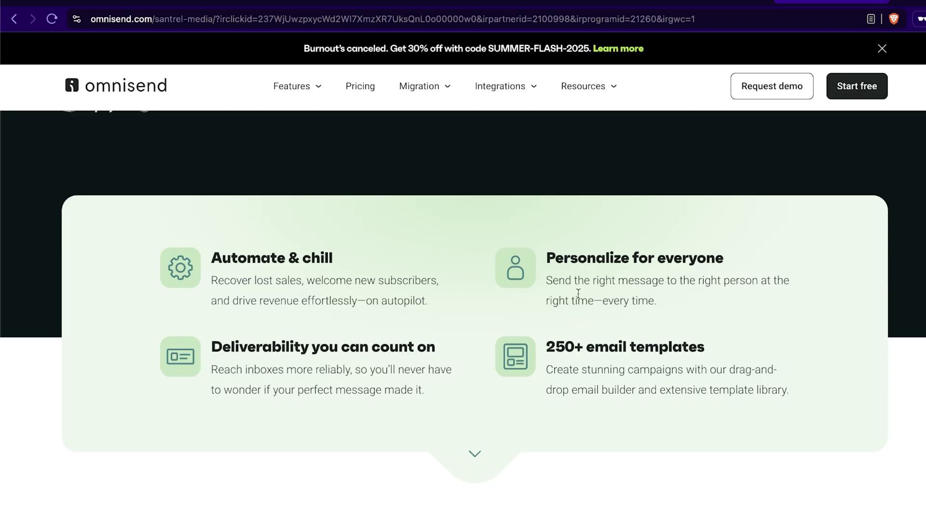
scroll(584, 270, up, 10)
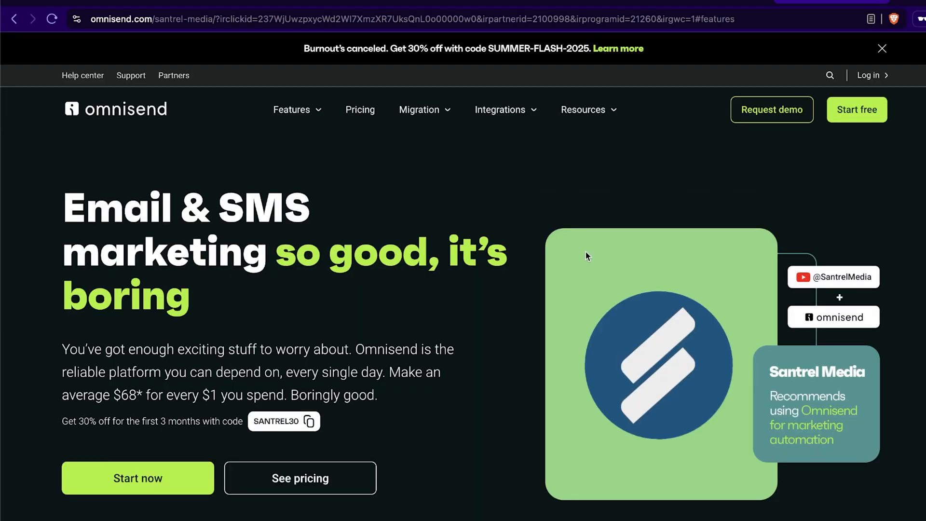
- Return to the Omnisend dashboard, choose Drive repeat purchases as the main focus and generate the recommended actions
click(703, 3)
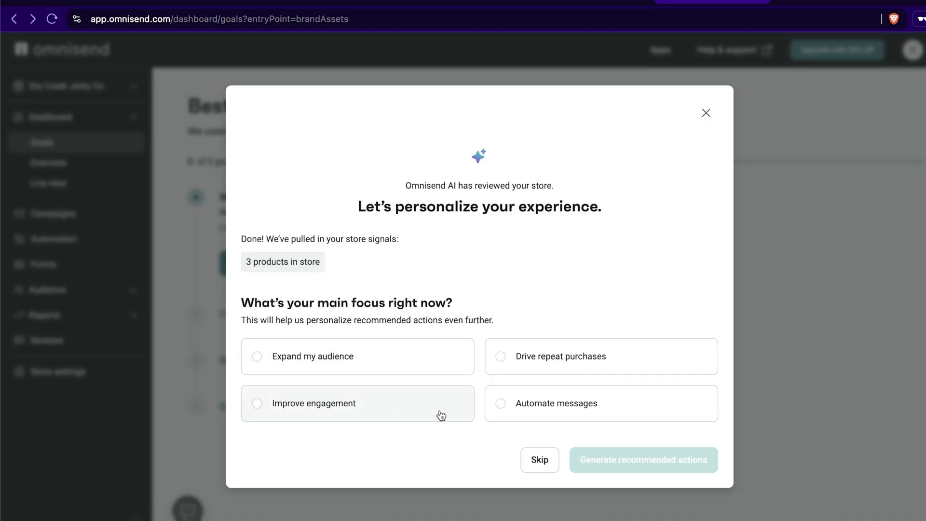
click(566, 351)
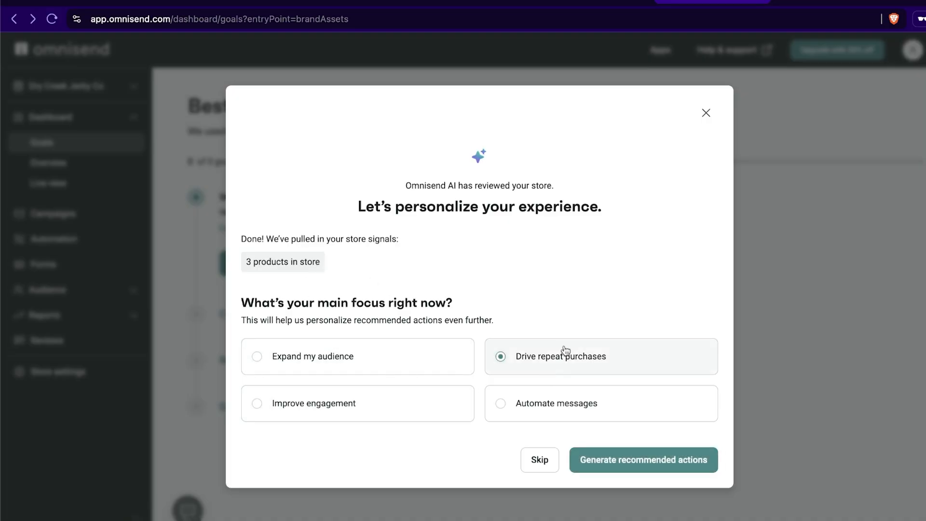
click(628, 465)
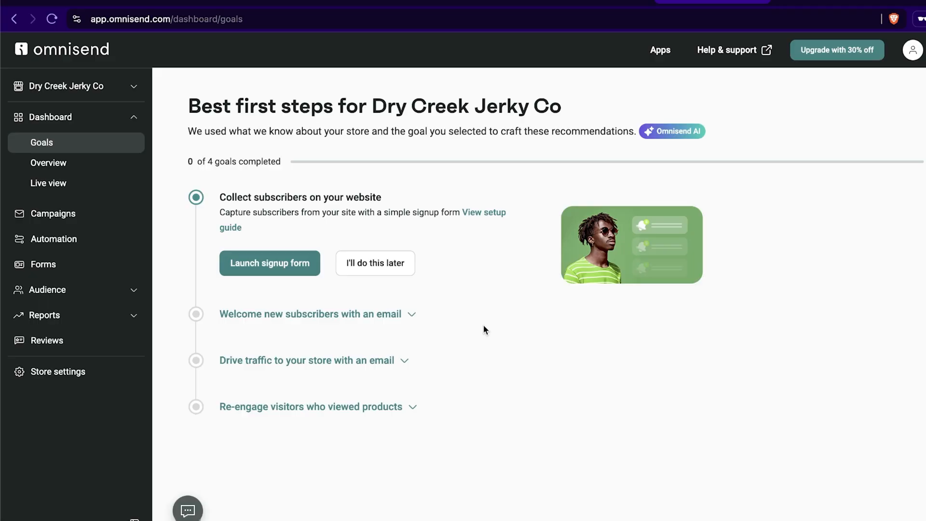
- Postpone the signup form goal and start the Welcome workflow with a 10% discount in the welcome email
click(364, 266)
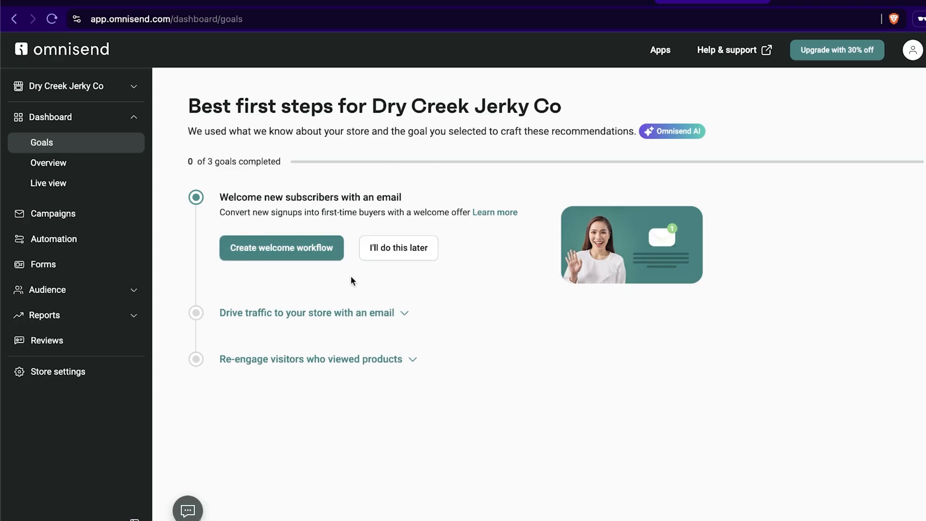
click(273, 254)
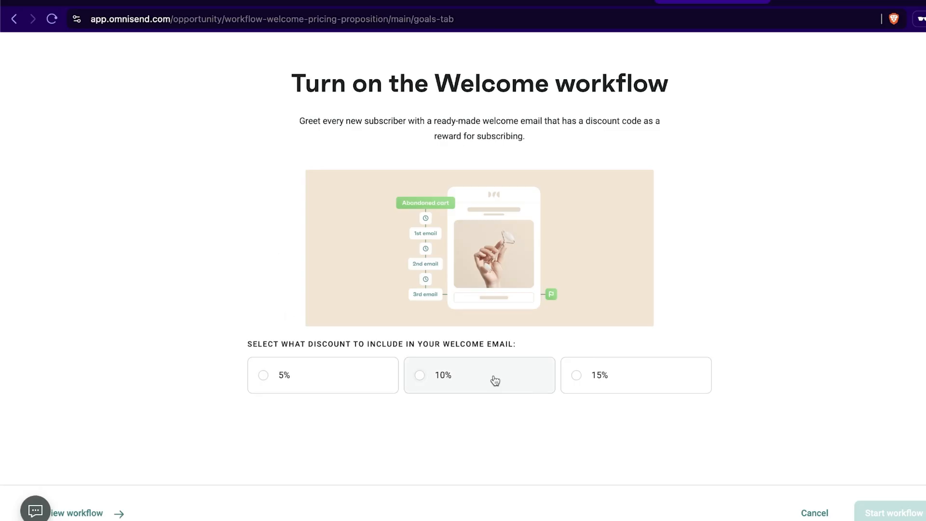
click(531, 381)
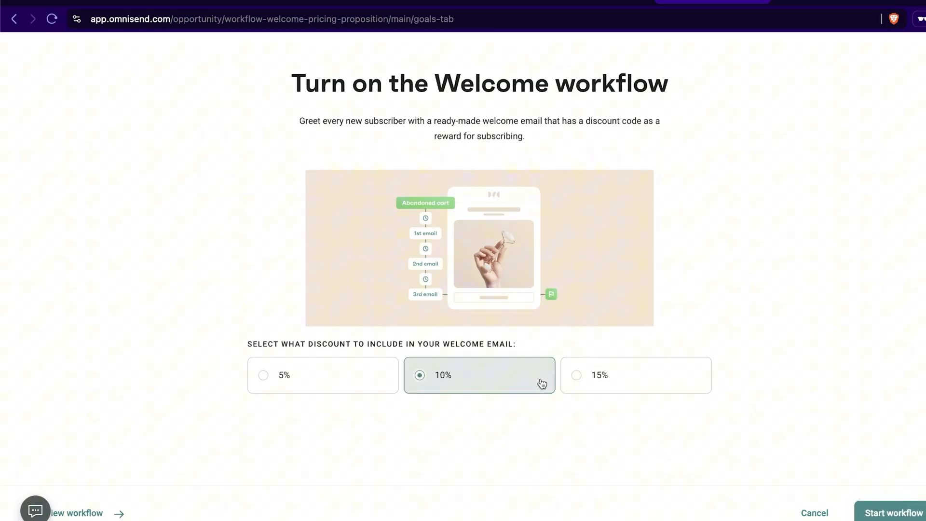
click(884, 513)
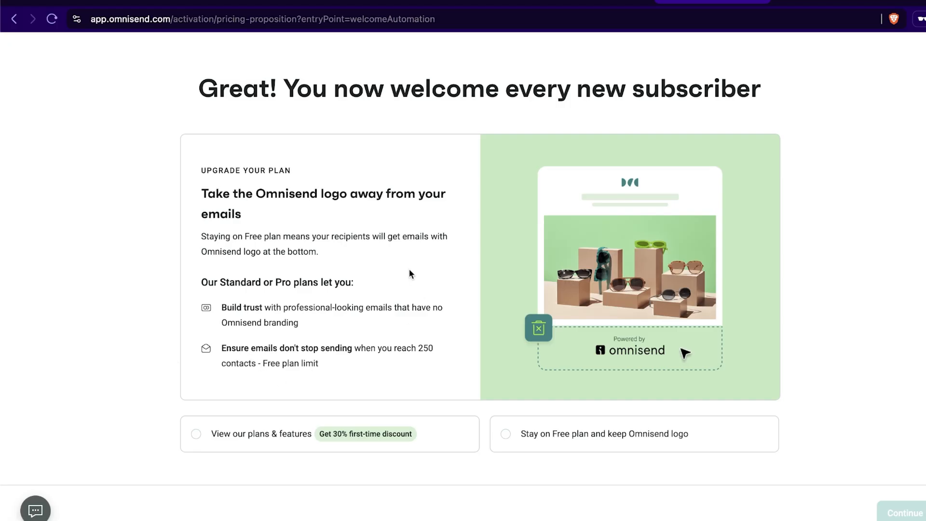
- Open the plans and features overview, redeem the discount code SANTREL30 and compare the Standard and Pro plans
click(232, 438)
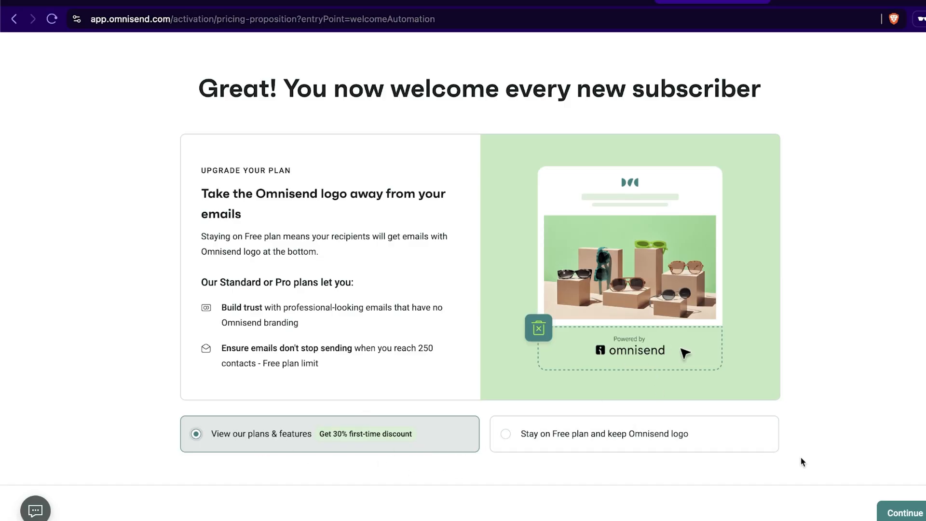
click(901, 513)
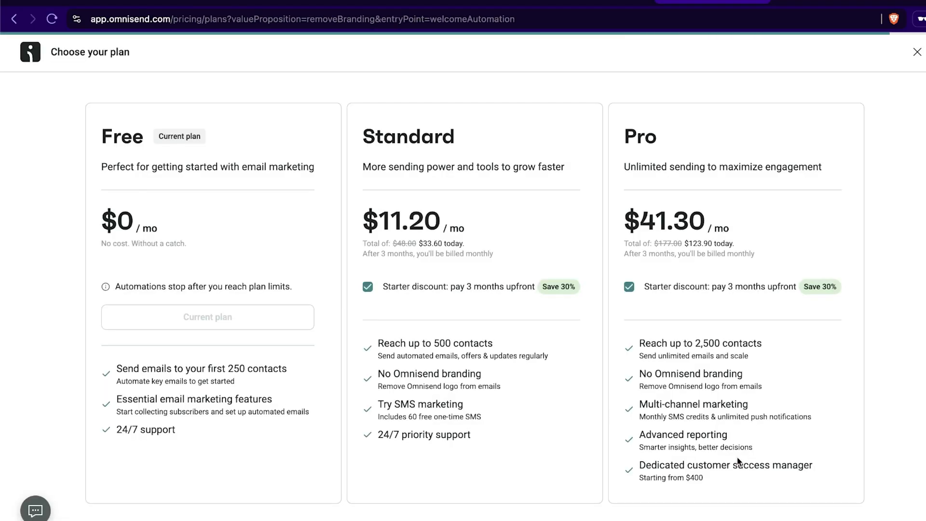
scroll(309, 355, down, 2)
click(198, 502)
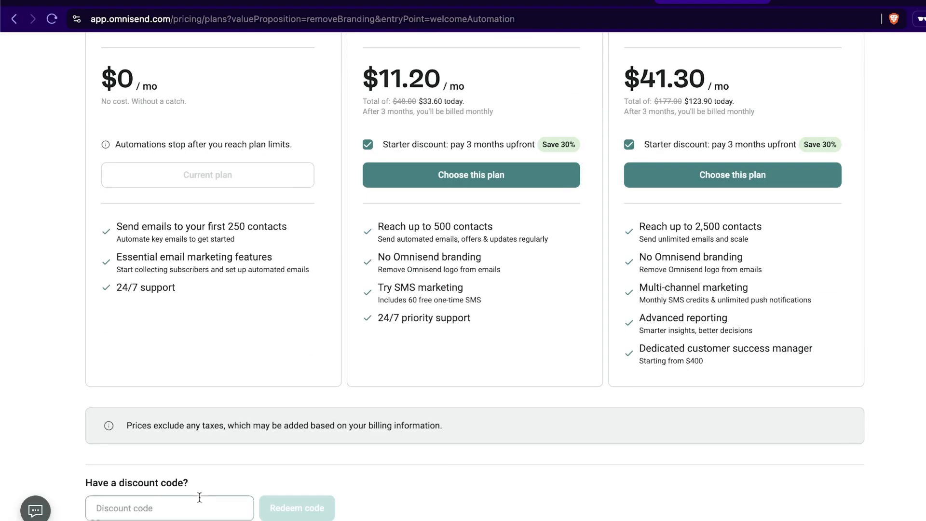
text(santre)
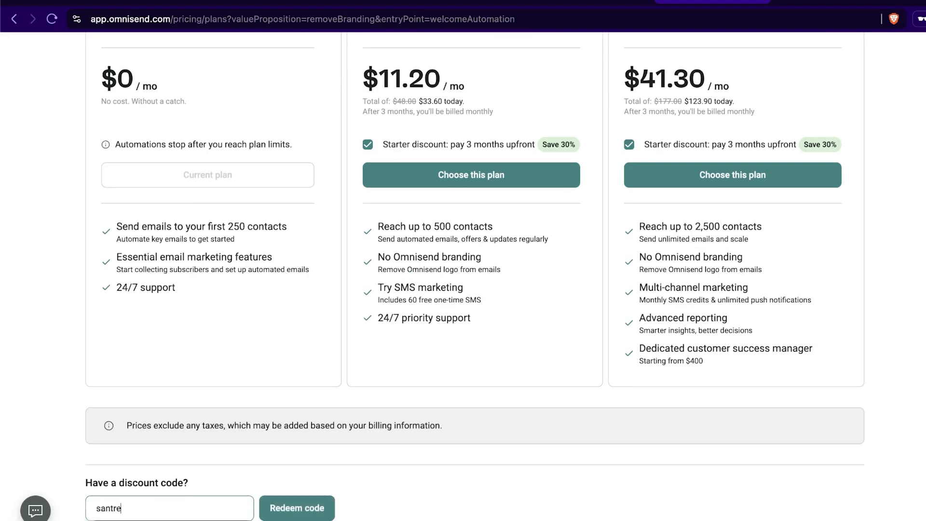
text(lm30)
click(309, 509)
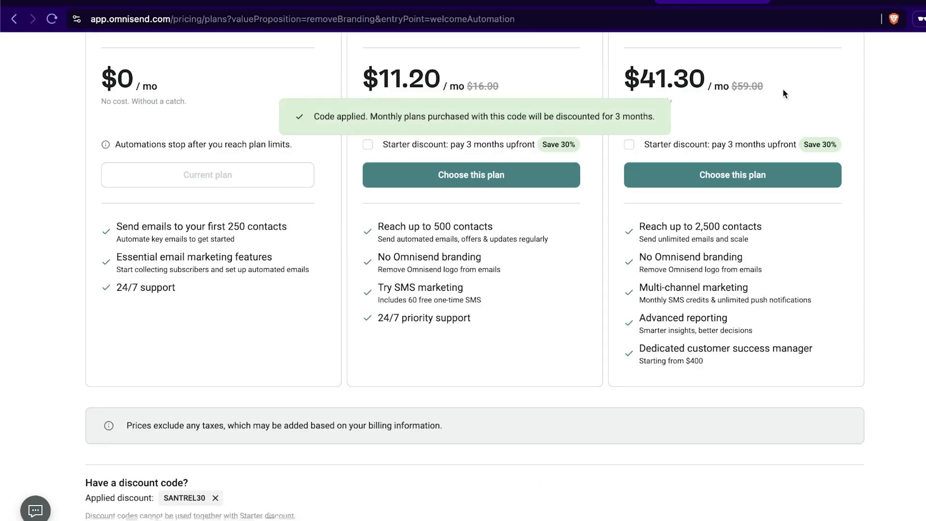
scroll(809, 282, up, 1)
scroll(810, 286, up, 3)
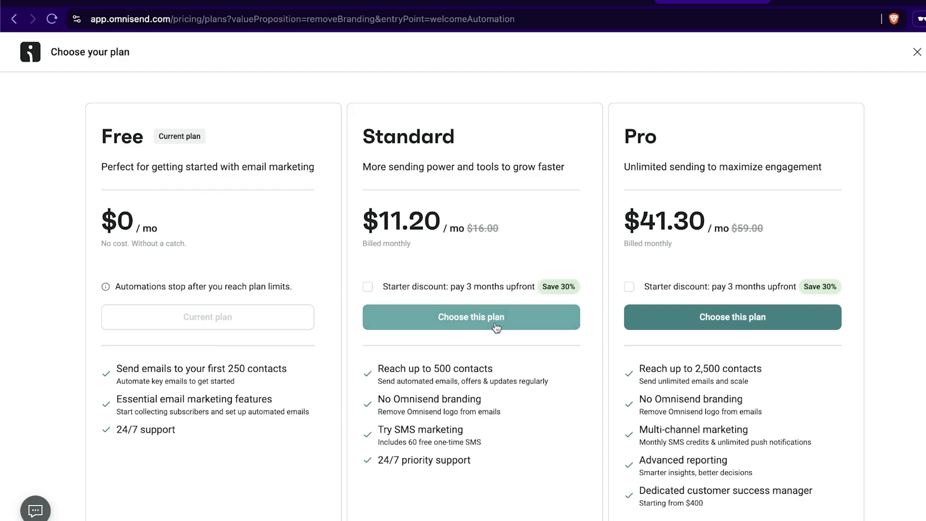
scroll(637, 193, down, 5)
scroll(622, 271, up, 3)
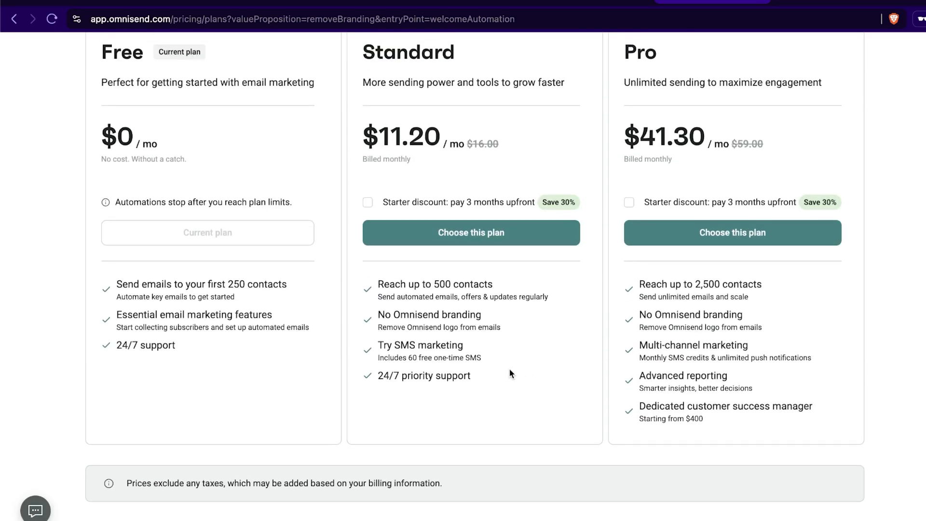
scroll(502, 371, up, 2)
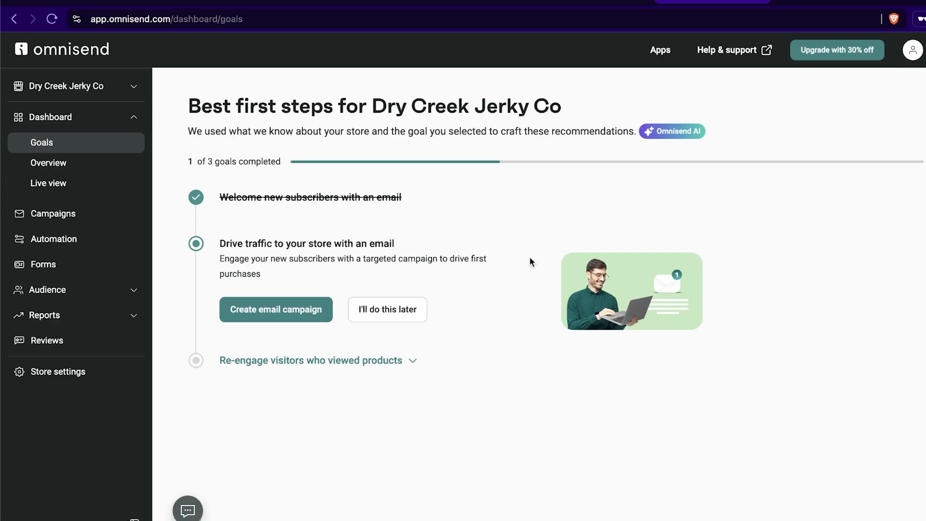
- Create an email campaign for the goal of driving traffic to the store and enter the subject line Test email 1
click(278, 319)
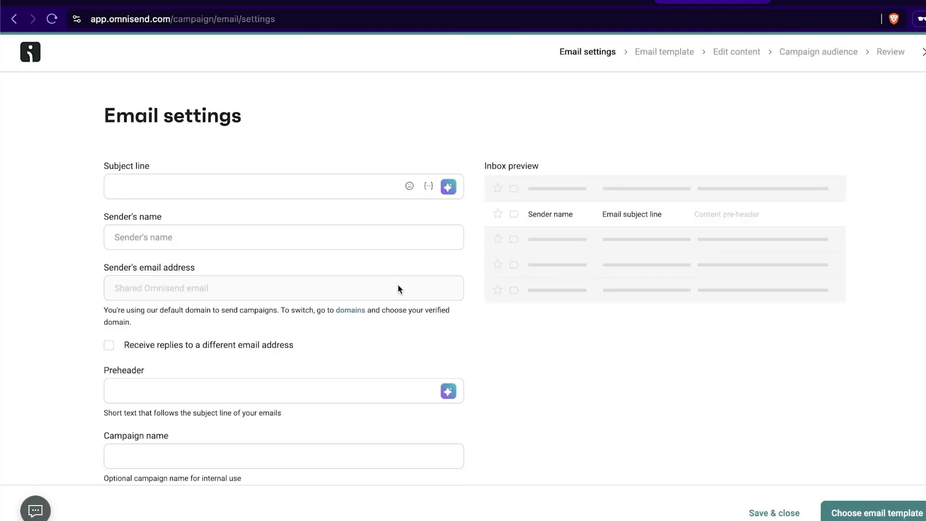
click(172, 180)
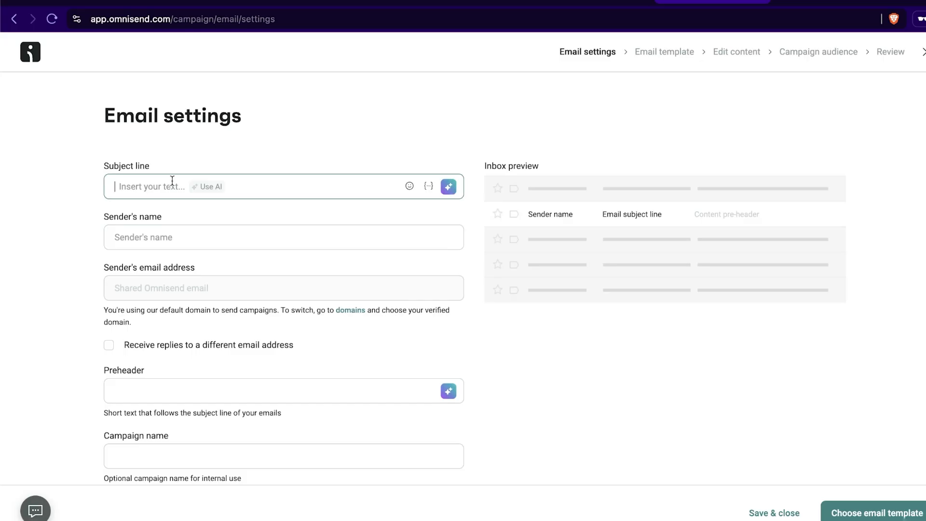
text(Test email 1)
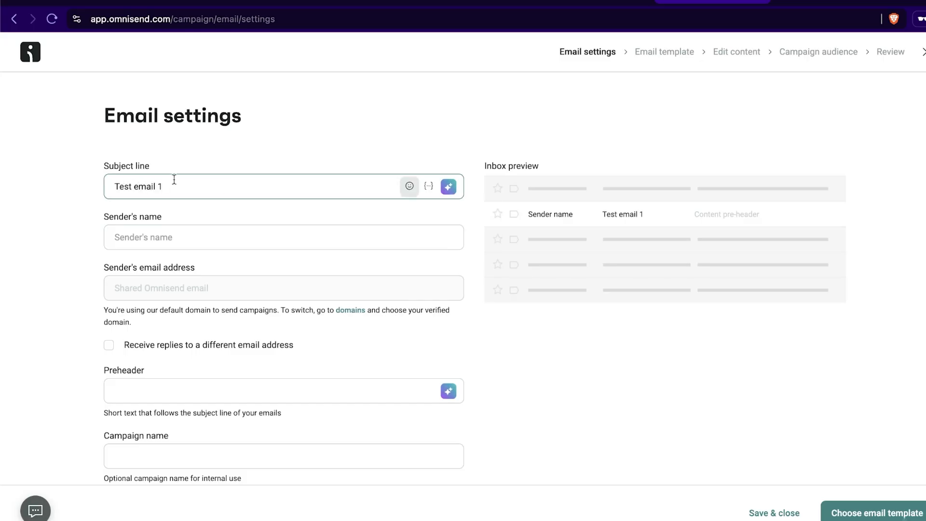
click(217, 203)
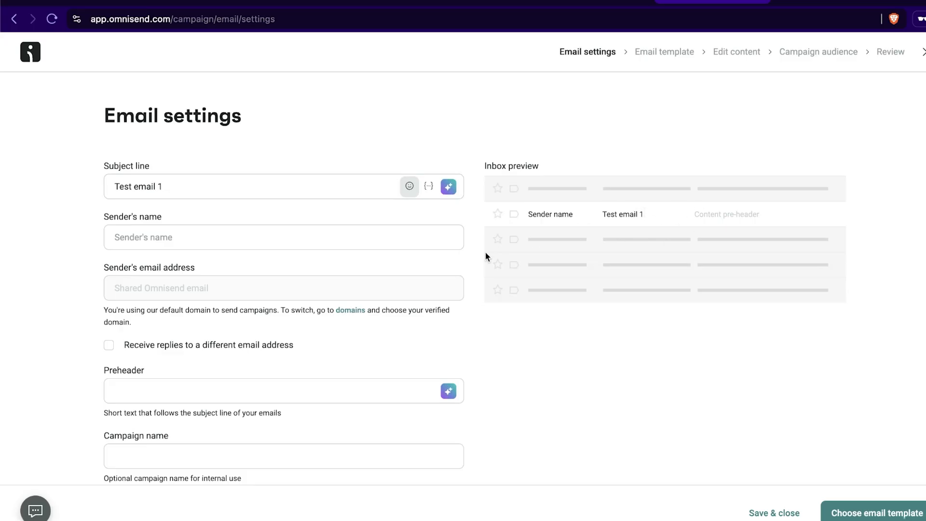
- Set the subject to NEW JERKY FLAVORS (Free sample with purchase), the sender to Dry Creek Jerky Co and the campaign name to new jerky flavors
click(359, 247)
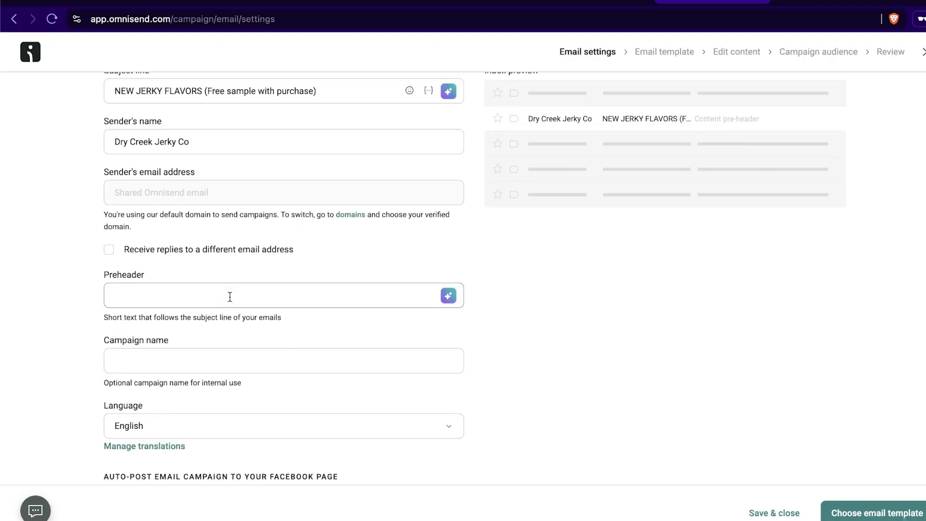
click(227, 296)
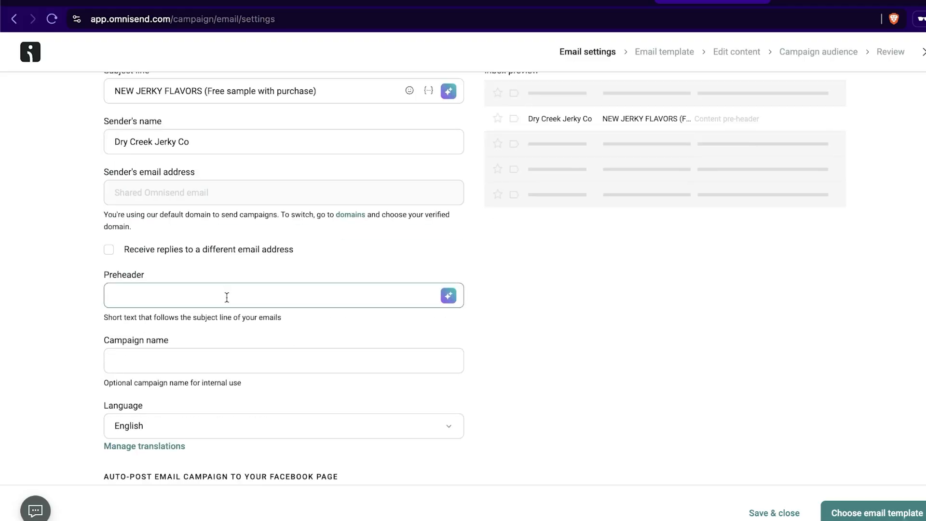
scroll(310, 232, up, 1)
scroll(309, 232, up, 1)
drag(203, 187, 234, 187)
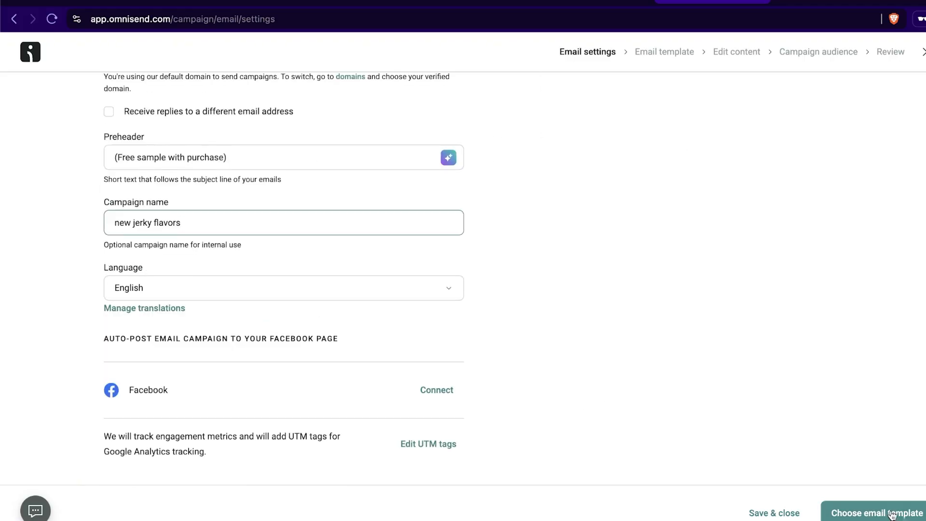
click(891, 514)
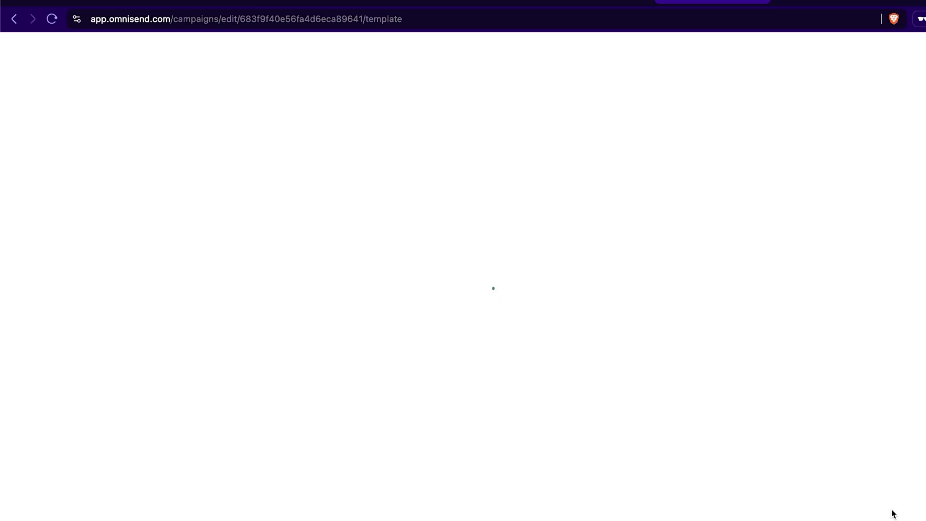
- Browse the email templates and filter them by the Welcome & engage goal and the Branded theme
scroll(632, 237, down, 10)
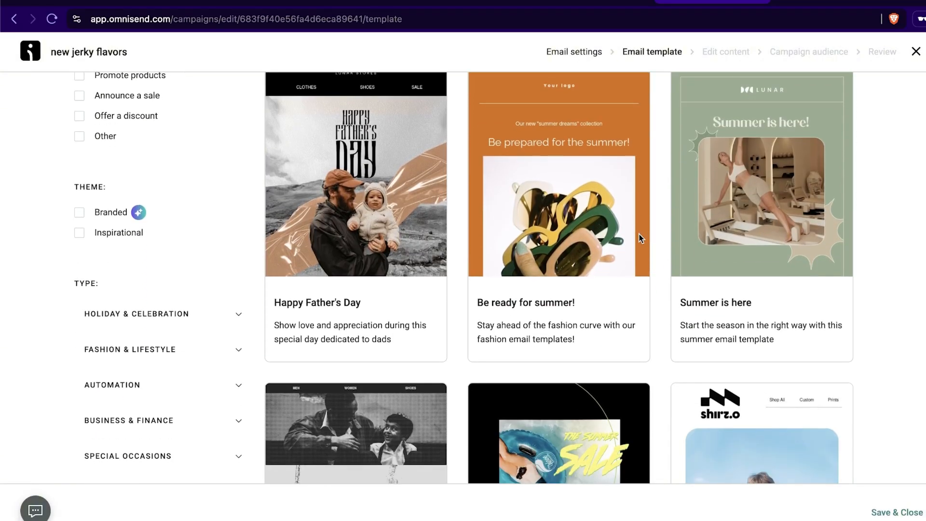
scroll(796, 276, down, 8)
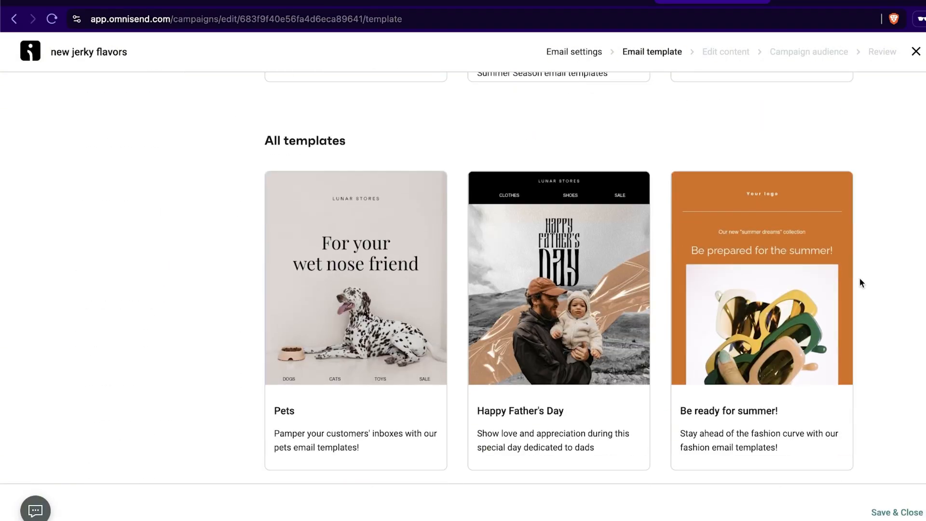
scroll(860, 279, down, 6)
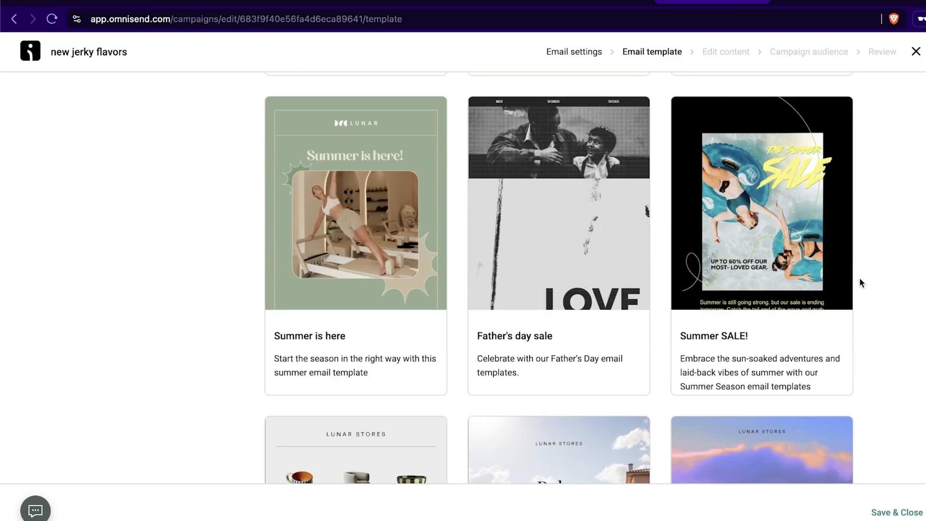
scroll(860, 279, up, 20)
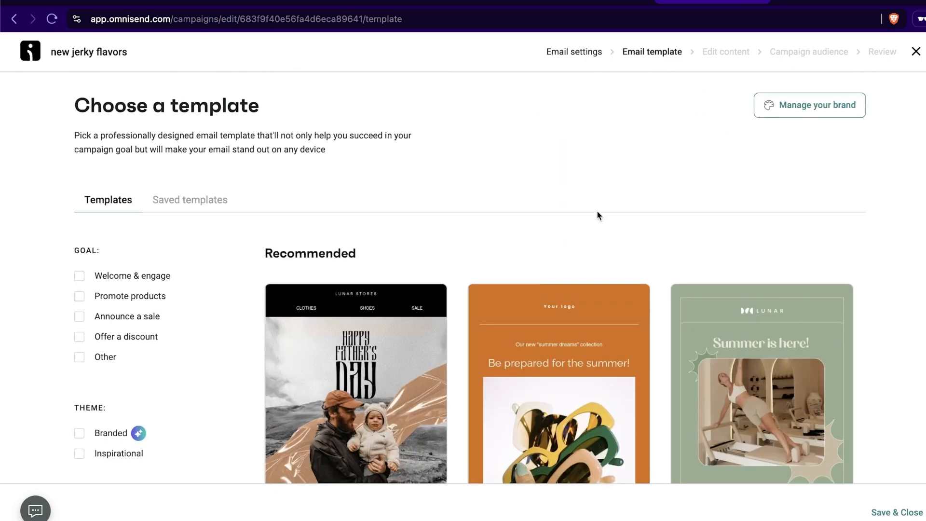
click(128, 275)
scroll(246, 255, down, 1)
scroll(241, 255, down, 2)
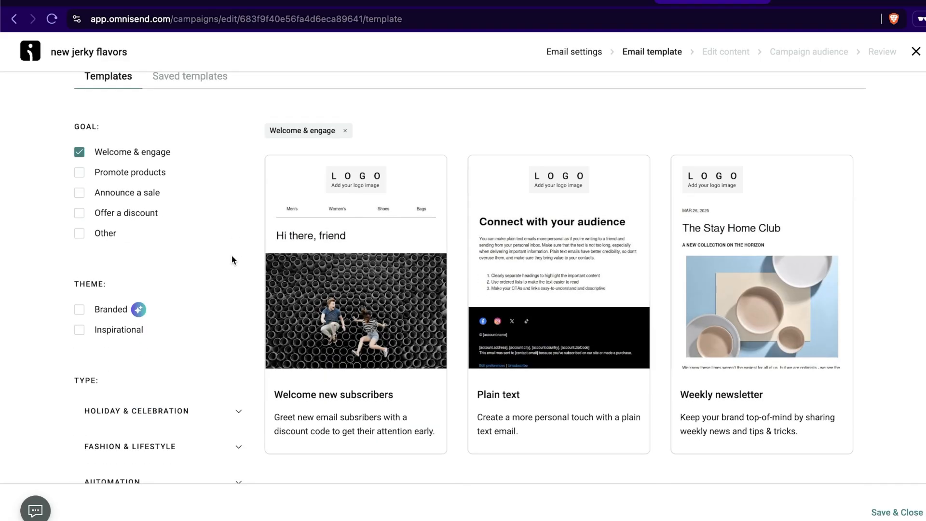
click(79, 310)
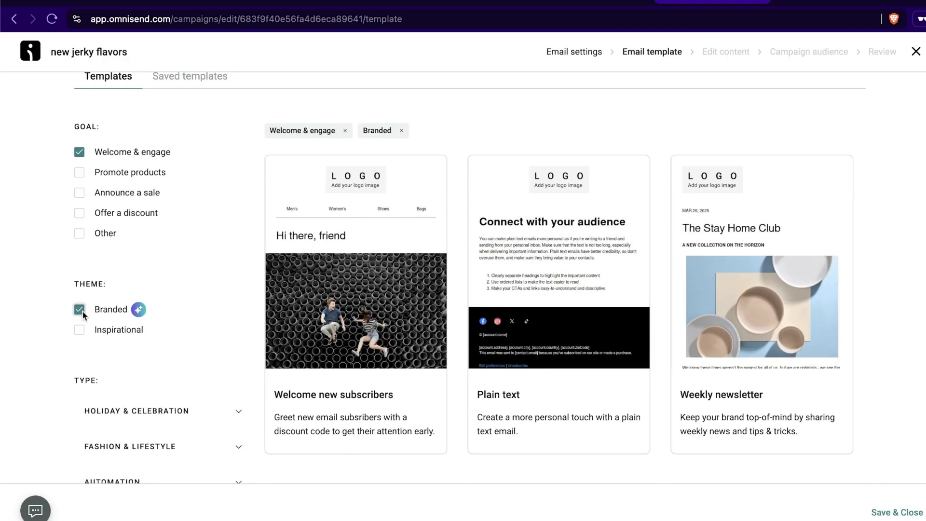
- Use the Welcome new subscribers template for the new jerky flavors campaign email
mouse_move(722, 202)
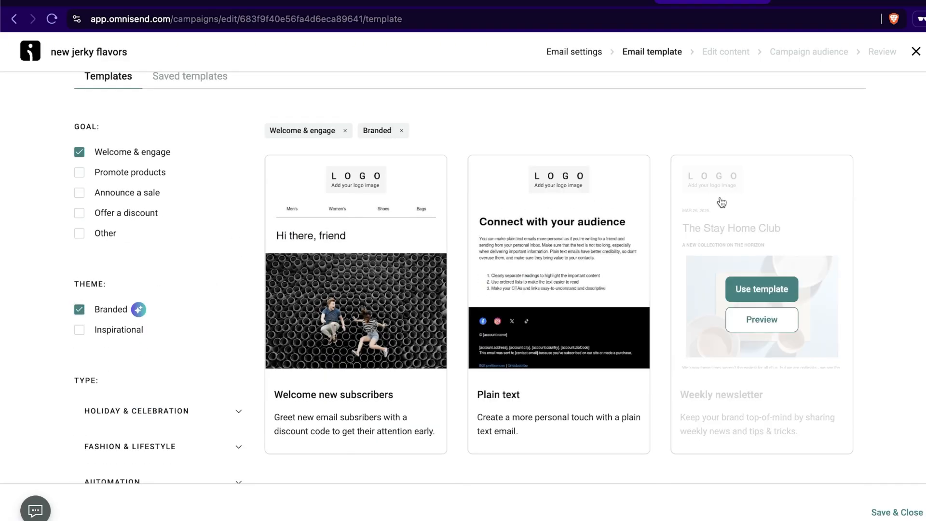
mouse_move(419, 251)
scroll(419, 251, down, 2)
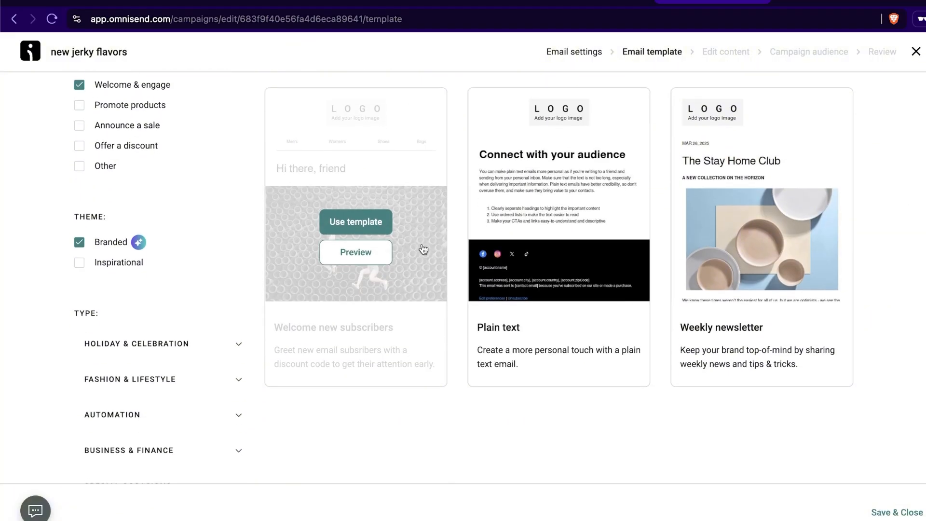
click(351, 228)
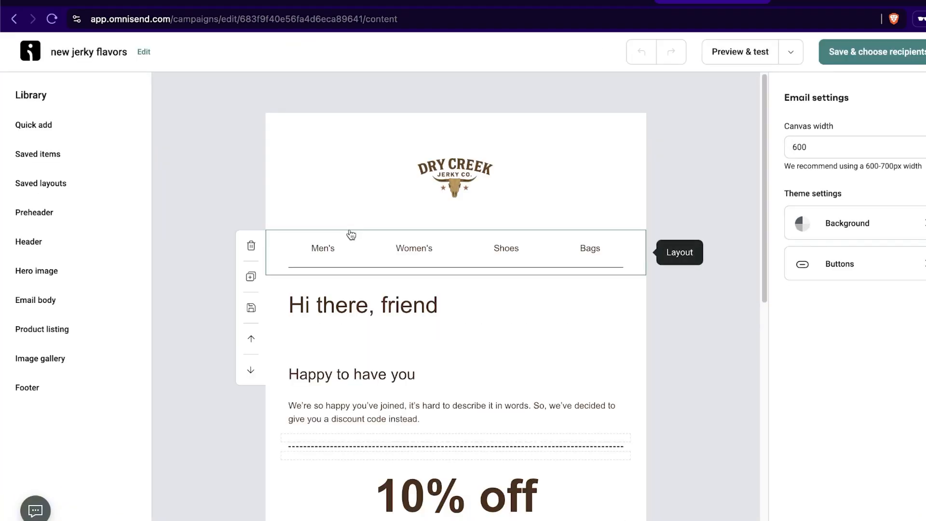
- Look through the email content from the greeting heading and hero image to the discount section and footer
scroll(651, 344, down, 4)
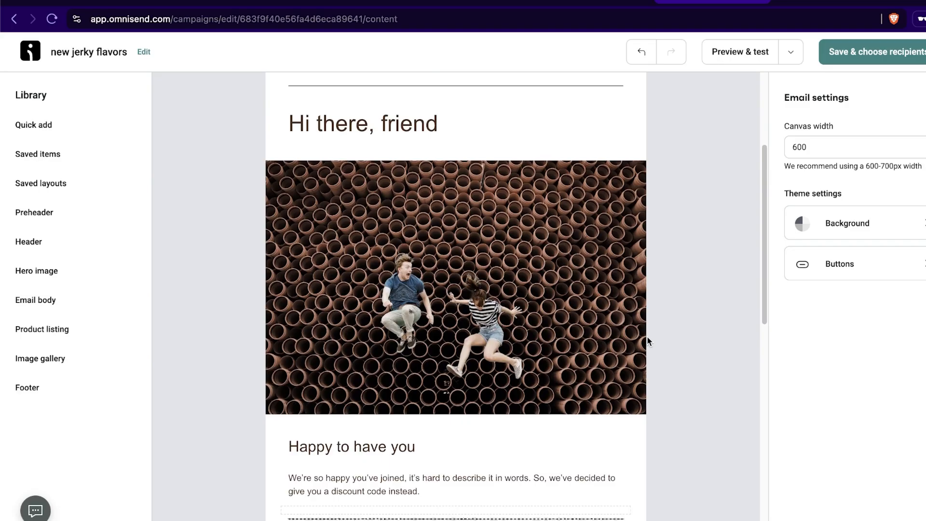
scroll(647, 341, up, 2)
click(438, 217)
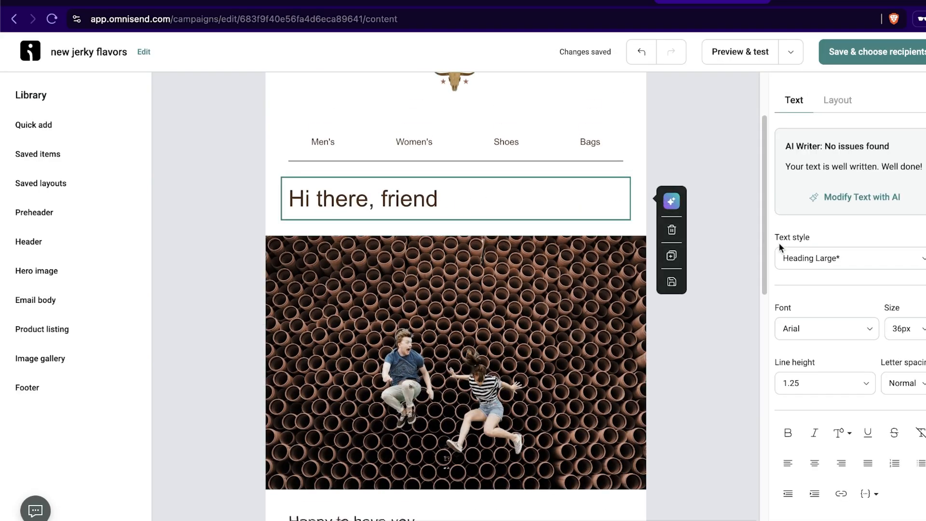
scroll(666, 246, down, 7)
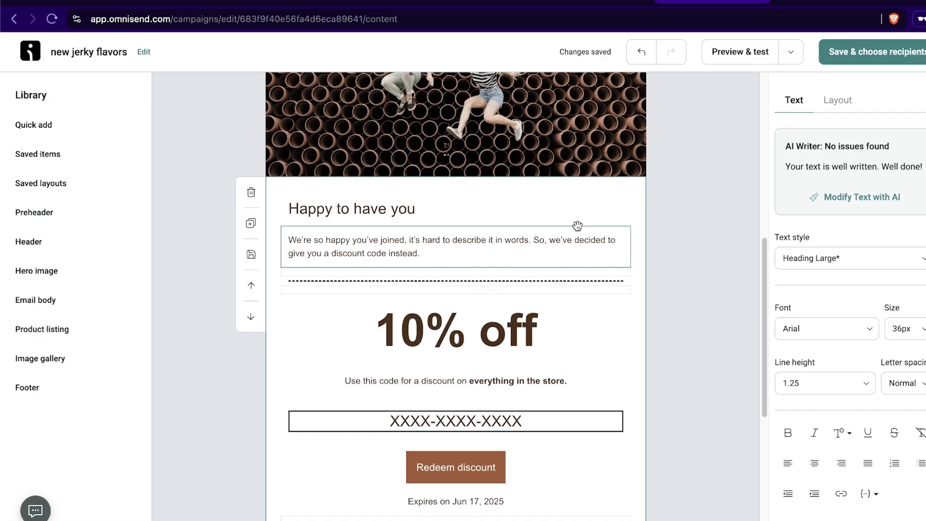
scroll(496, 233, down, 1)
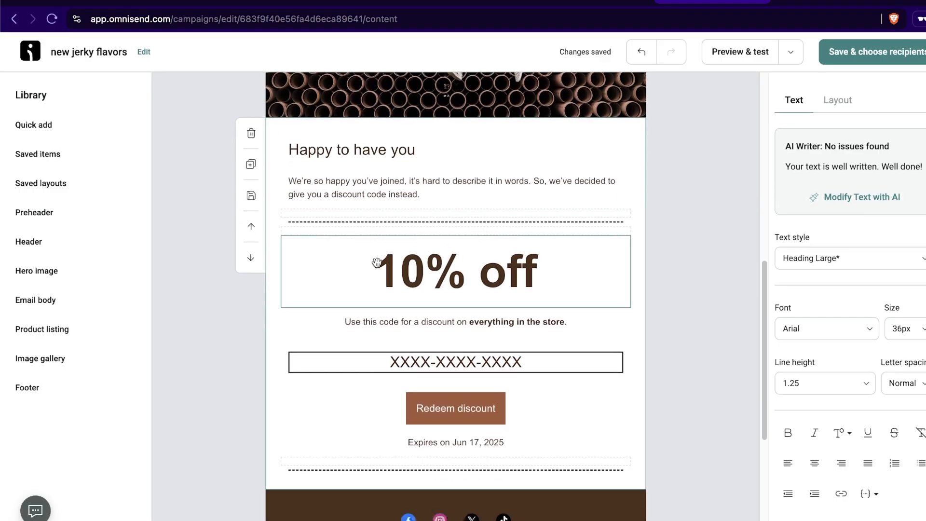
scroll(595, 242, down, 2)
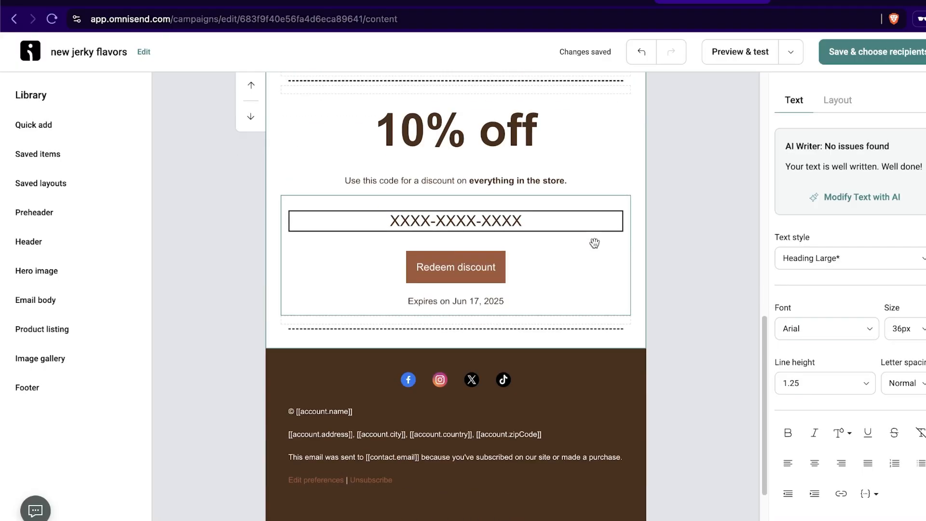
scroll(594, 243, up, 1)
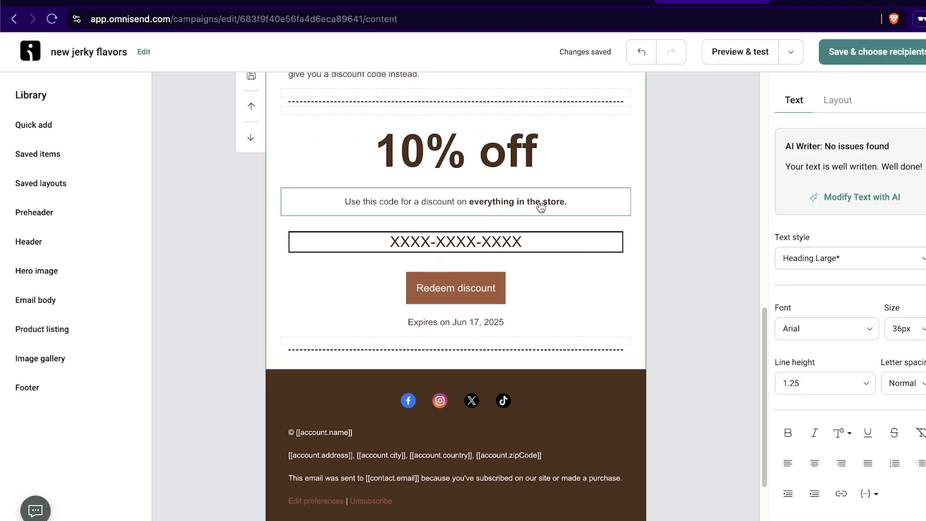
- Examine the settings of the email's discount code block, including discount type, value and expiry, and glance at the Shopify admin
click(553, 265)
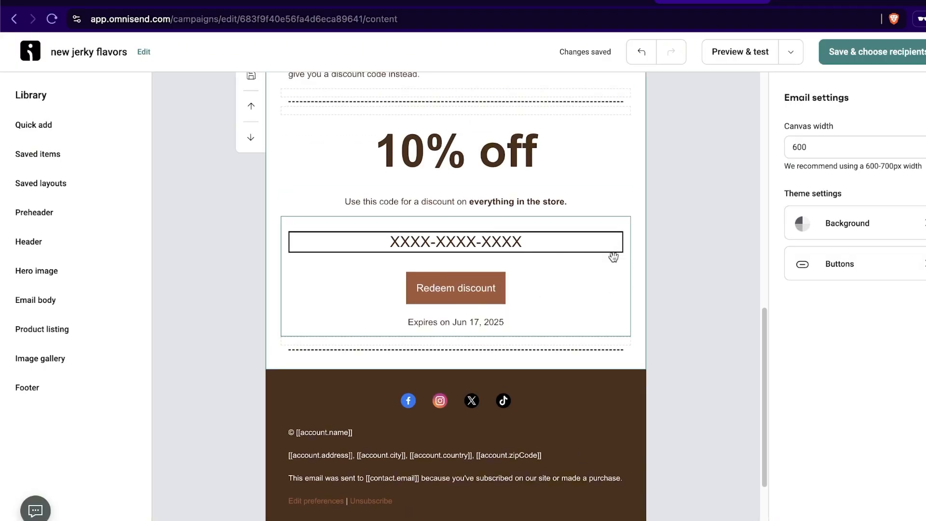
click(549, 242)
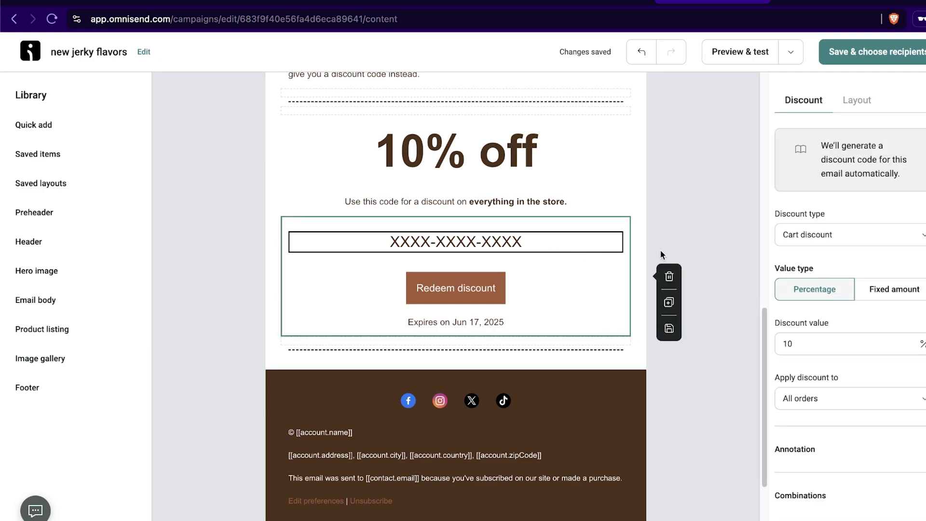
double_click(838, 344)
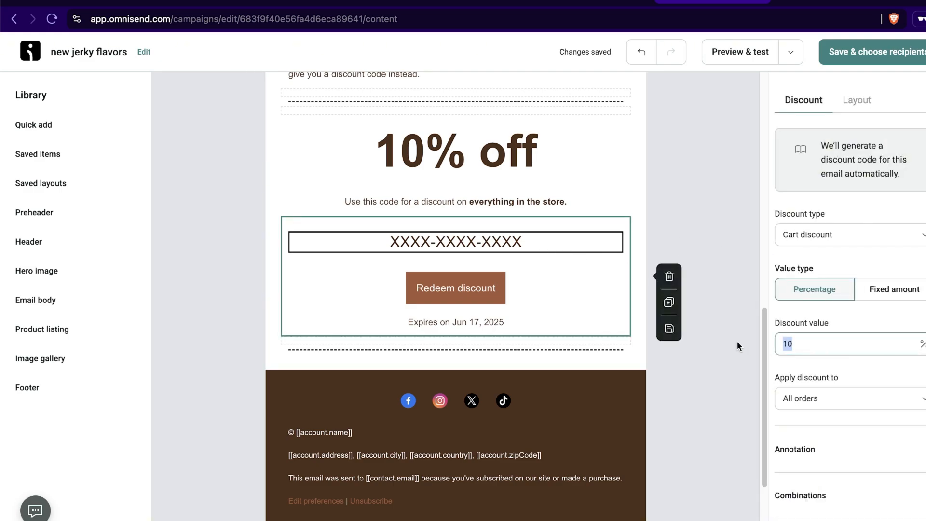
click(863, 330)
scroll(826, 353, down, 2)
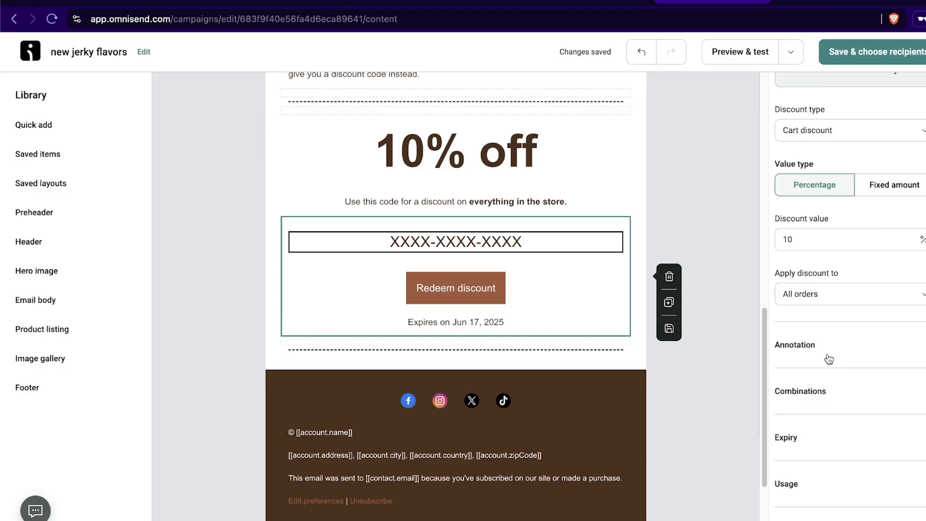
scroll(829, 358, up, 2)
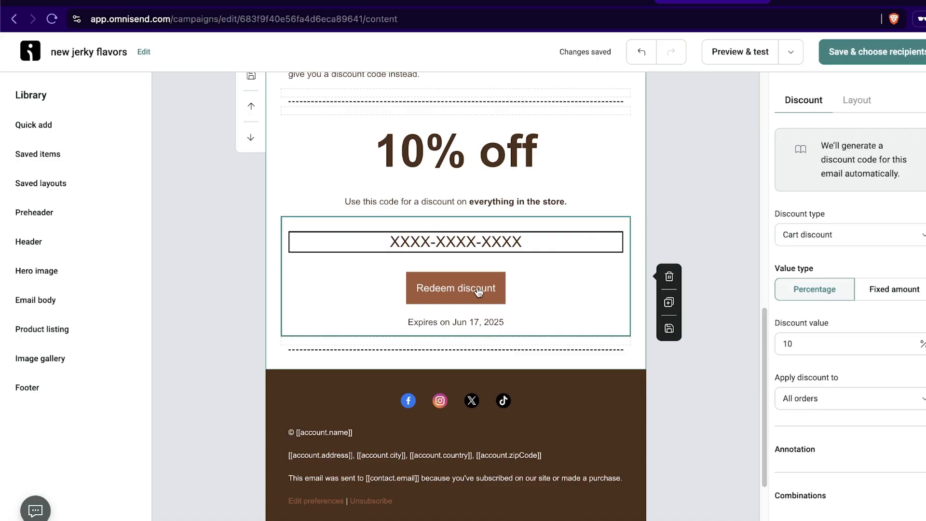
click(486, 1)
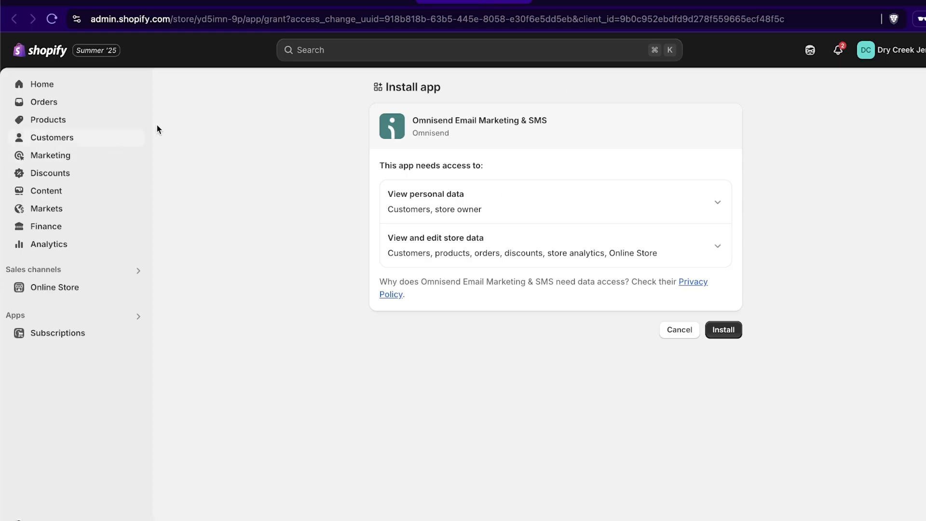
click(701, 2)
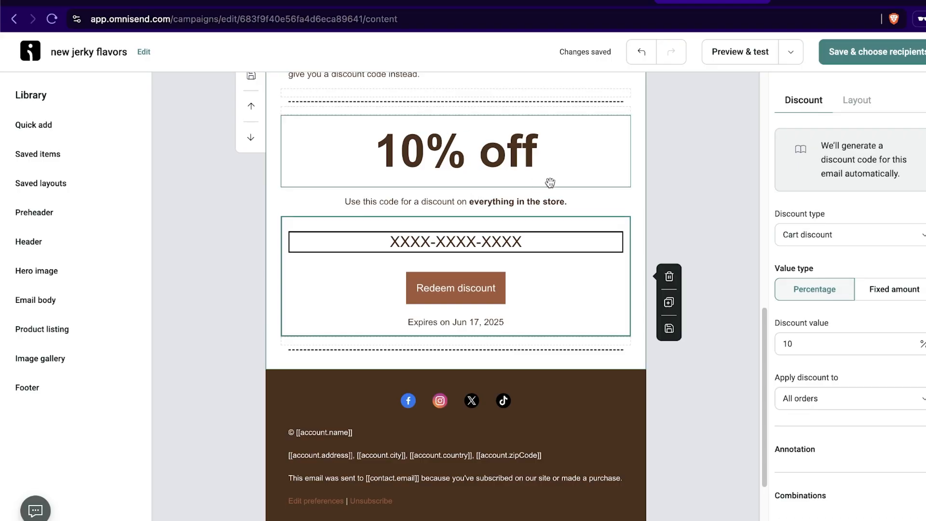
- Save the email content, keep all subscribers as recipients, and save and close the campaign
click(874, 52)
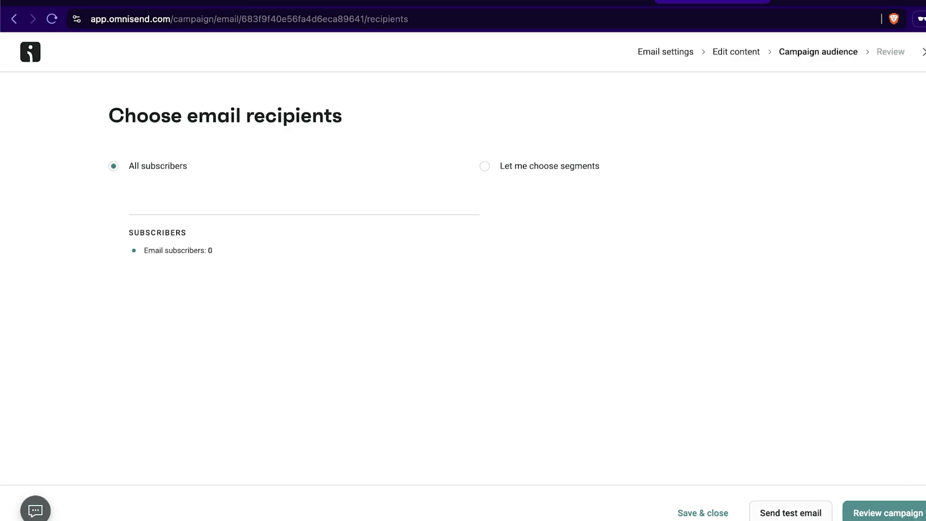
click(700, 514)
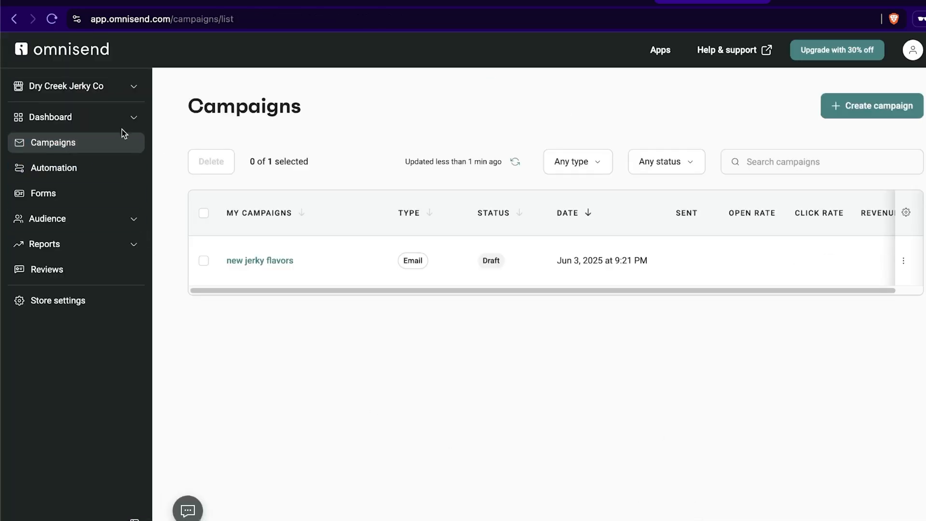
- Browse the pre-built automation workflows and their type, goal and channel filters, and return to the automation list
click(52, 171)
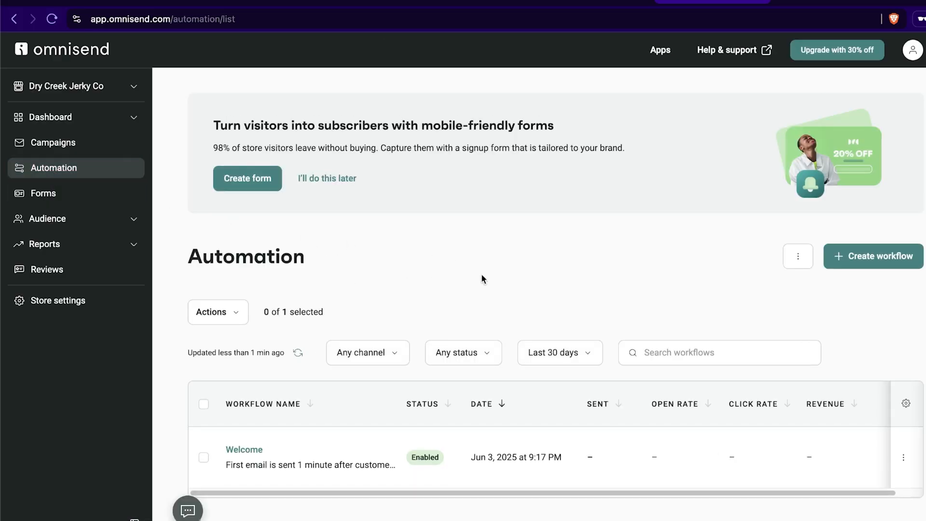
click(875, 256)
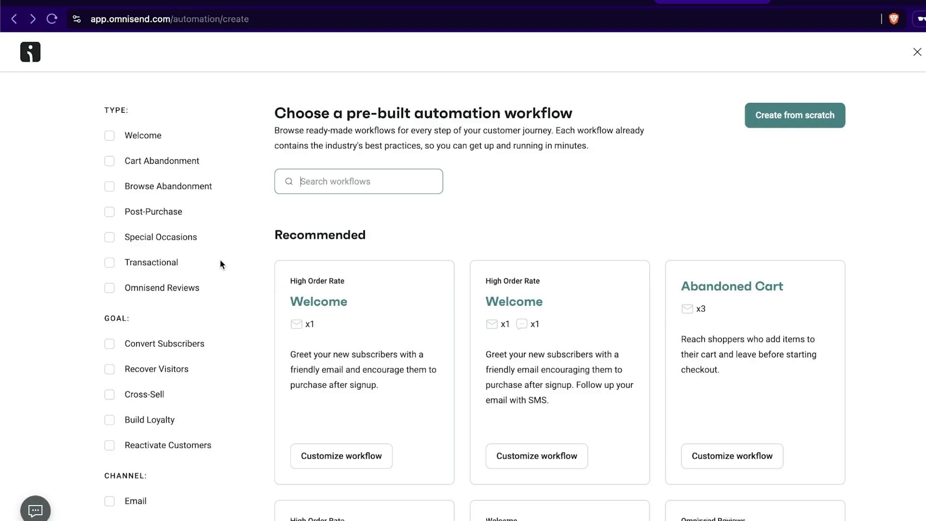
scroll(408, 305, down, 3)
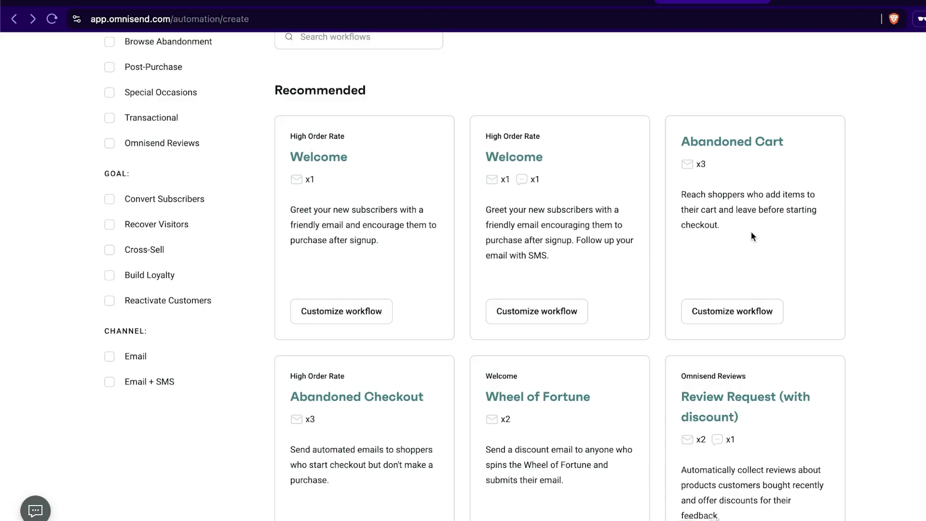
scroll(878, 242, down, 10)
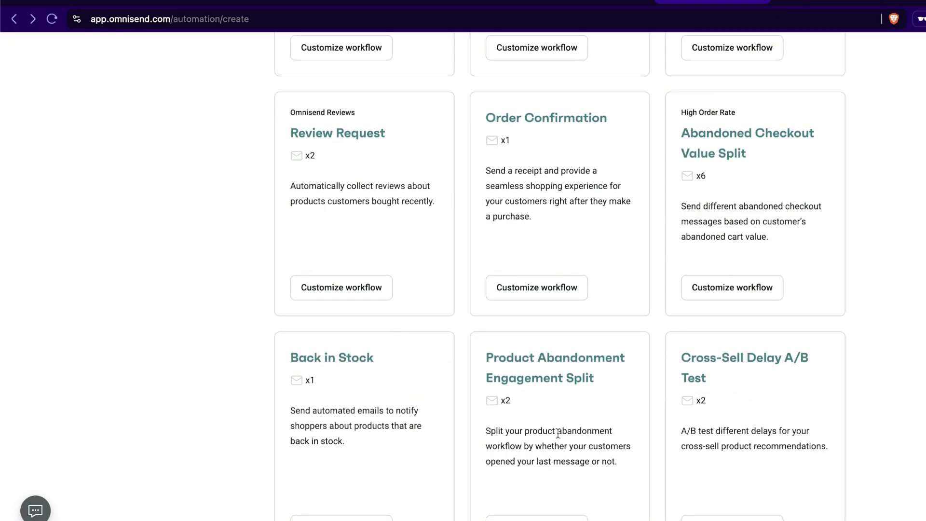
scroll(586, 428, up, 1)
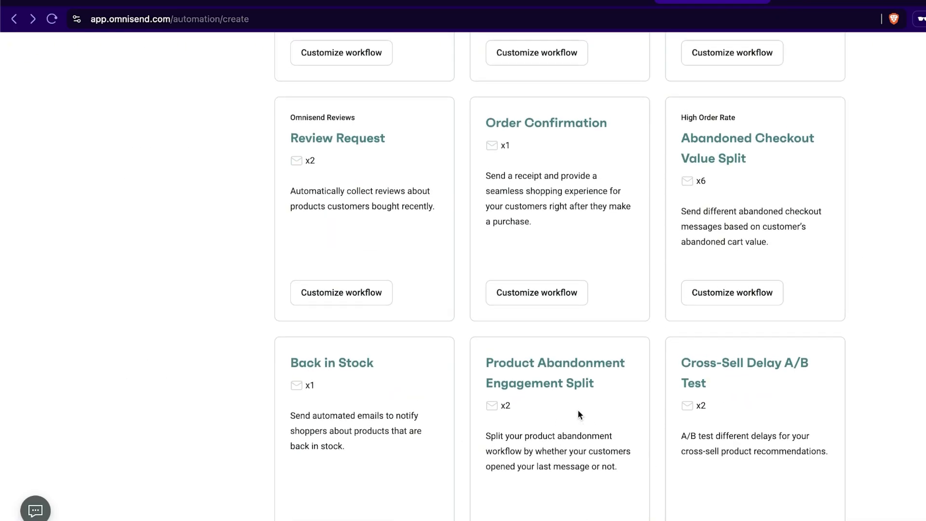
scroll(269, 324, up, 3)
scroll(260, 324, down, 15)
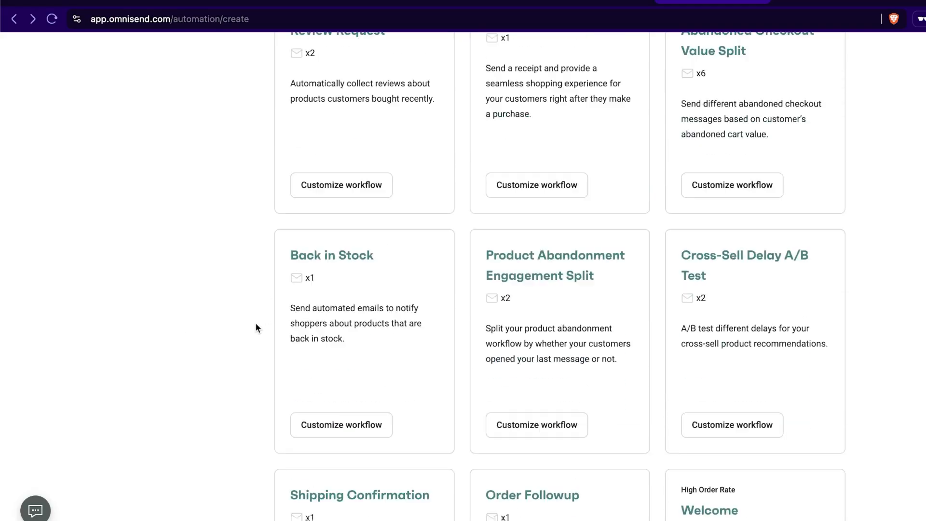
scroll(256, 340, down, 14)
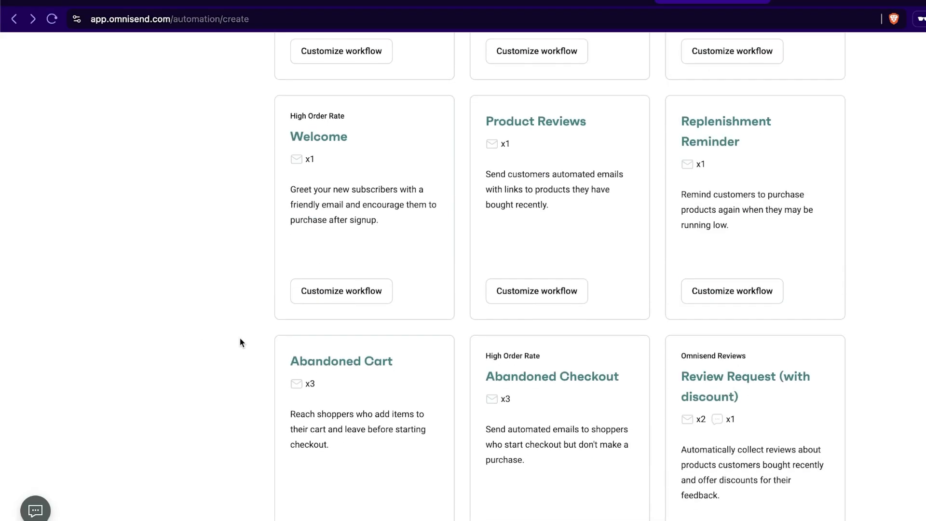
scroll(255, 344, up, 20)
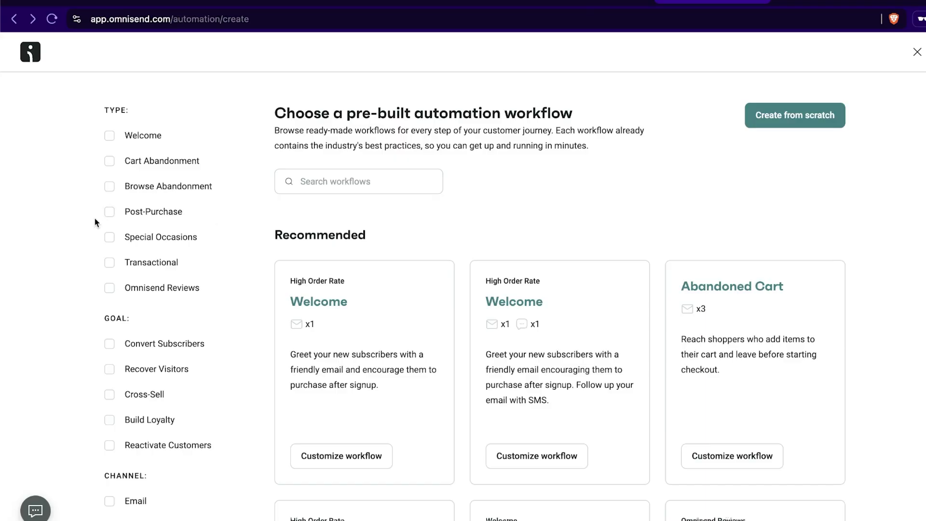
scroll(52, 221, down, 4)
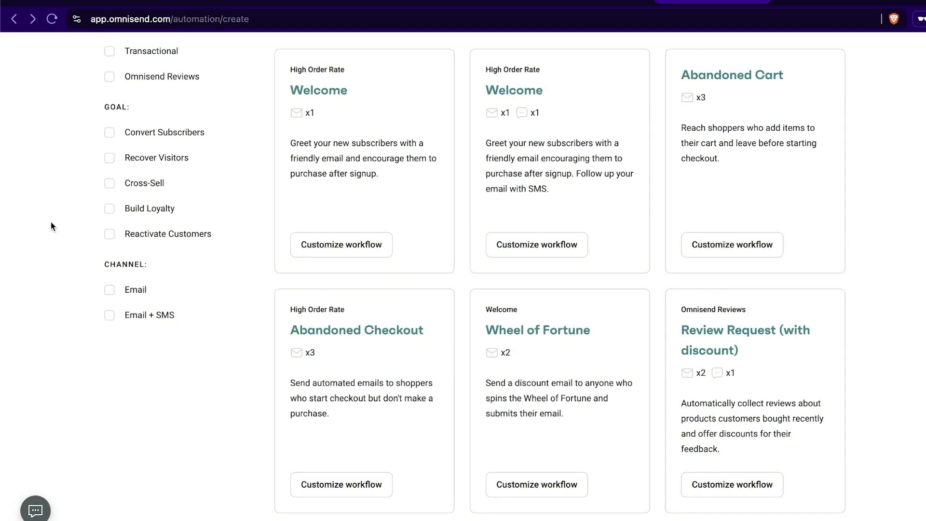
scroll(51, 222, up, 5)
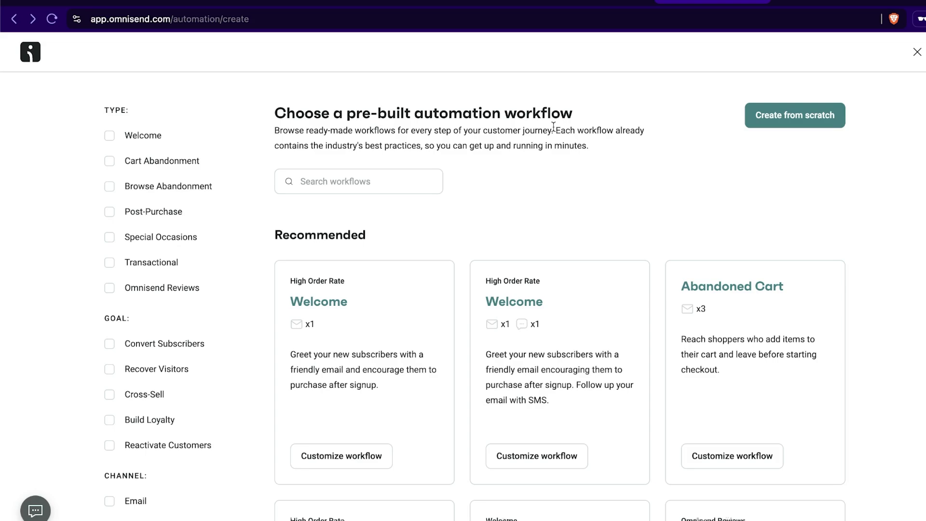
click(918, 53)
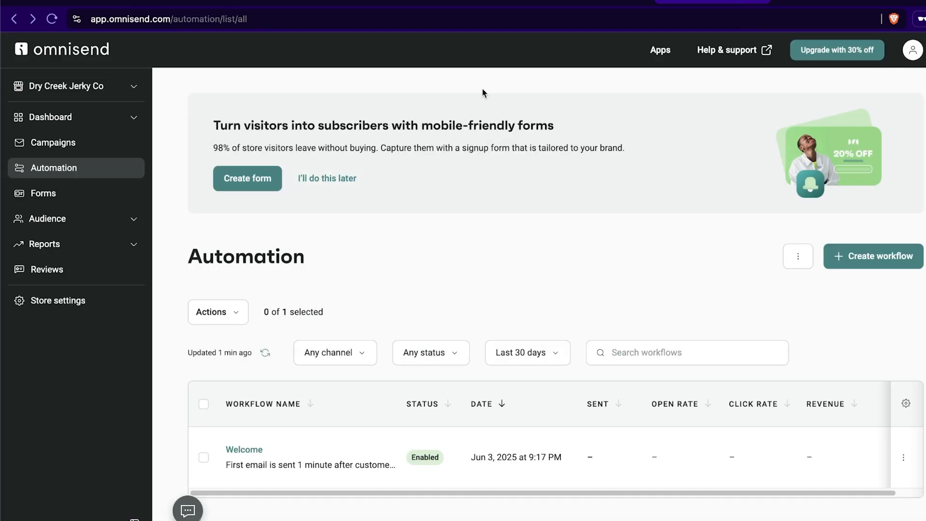
- Switch to the Shopify admin home page and launch Omnisend Email Marketing & SMS from the installed apps, returning to the store's home page
click(470, 4)
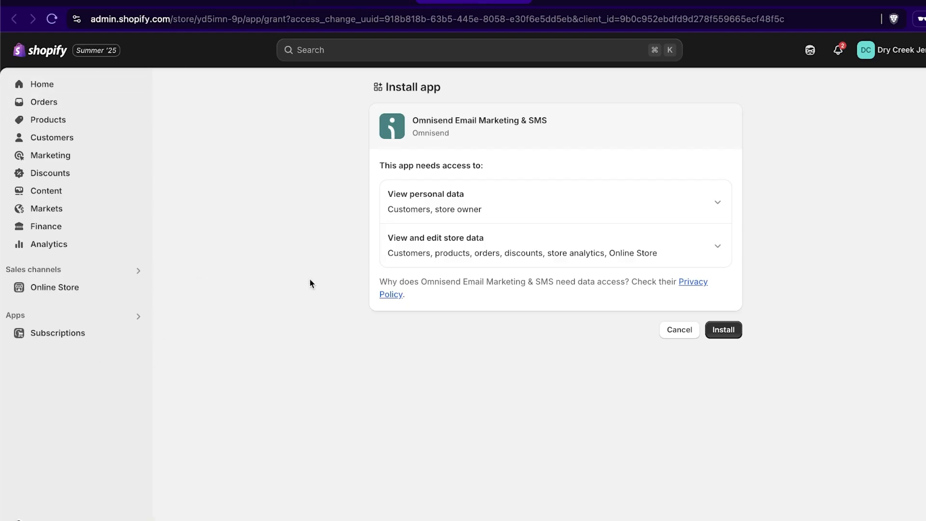
click(43, 85)
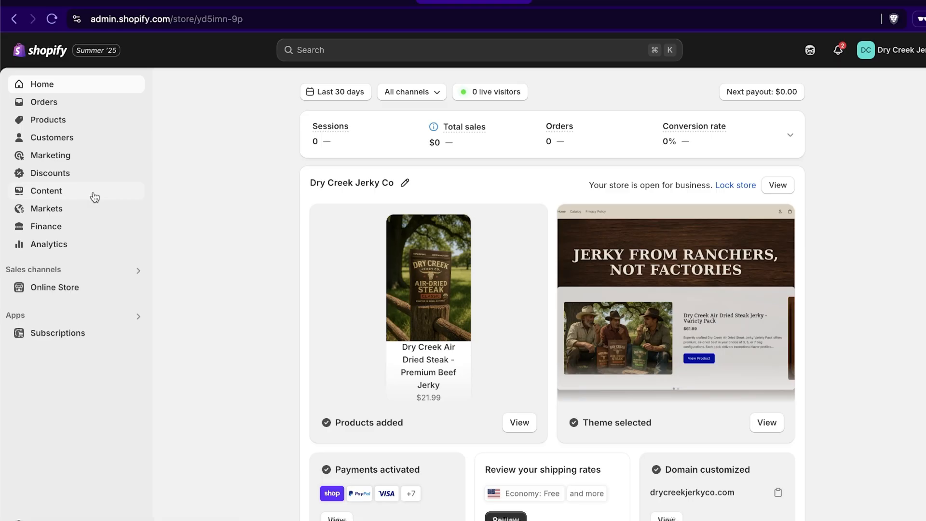
click(107, 319)
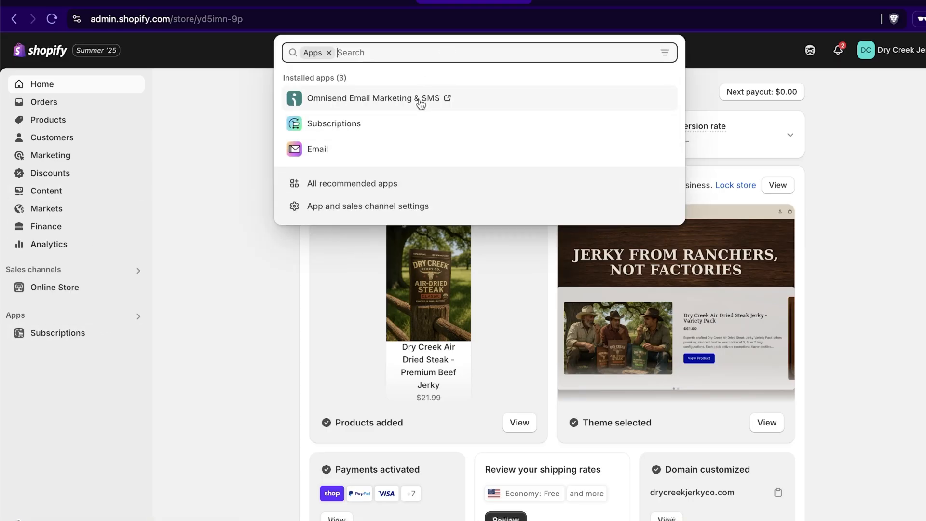
click(421, 102)
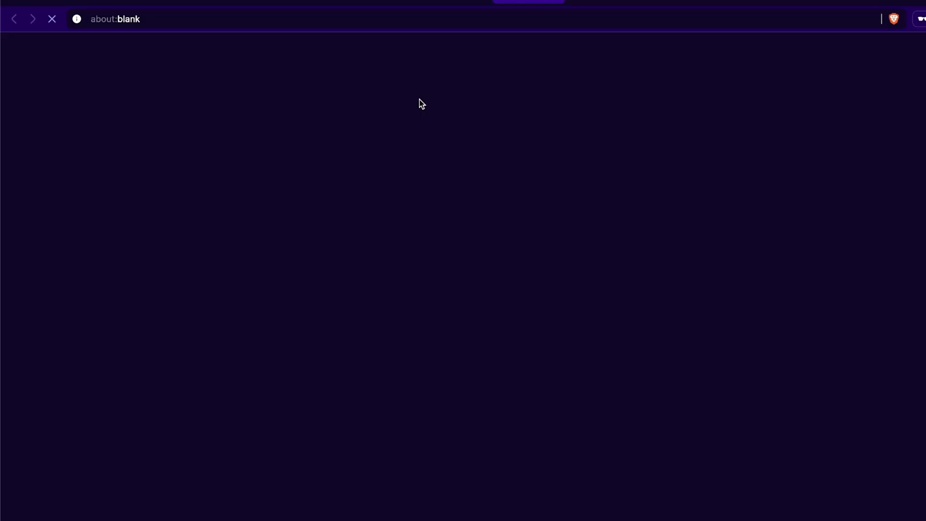
click(568, 0)
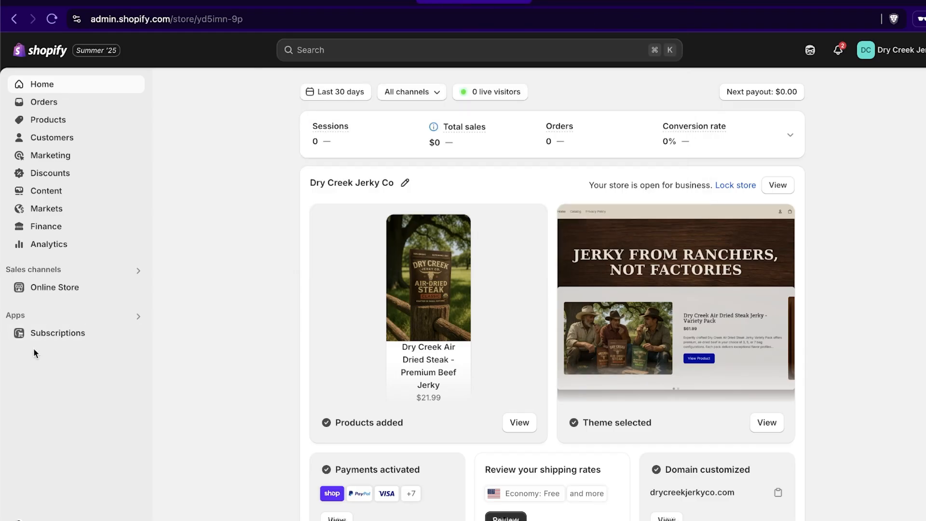